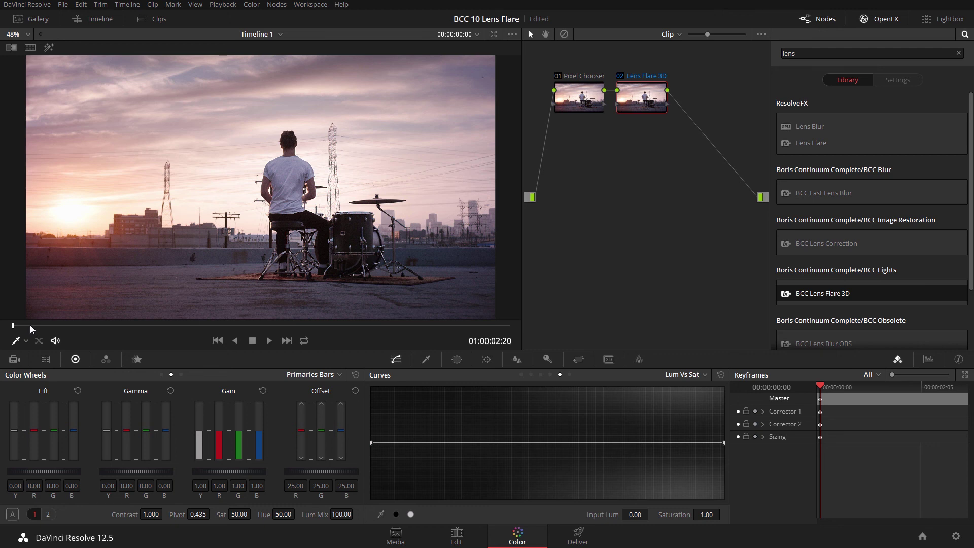
Play through the drummer clip to review how the camera moves around the setting sun
{"action": "left_click_drag", "start_coordinate": [31, 326], "coordinate": [77, 328]}
{"action": "key", "text": "space"}
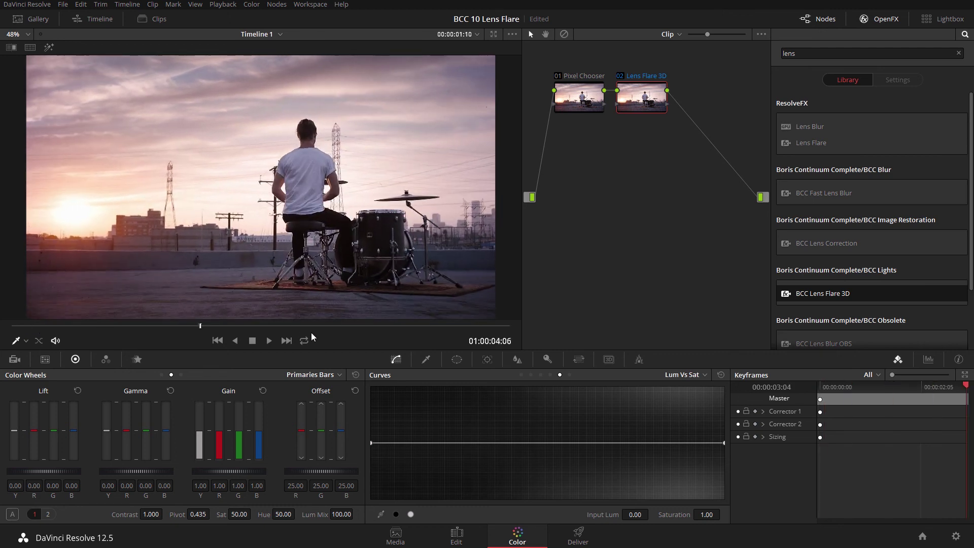
{"action": "key", "text": "Home"}
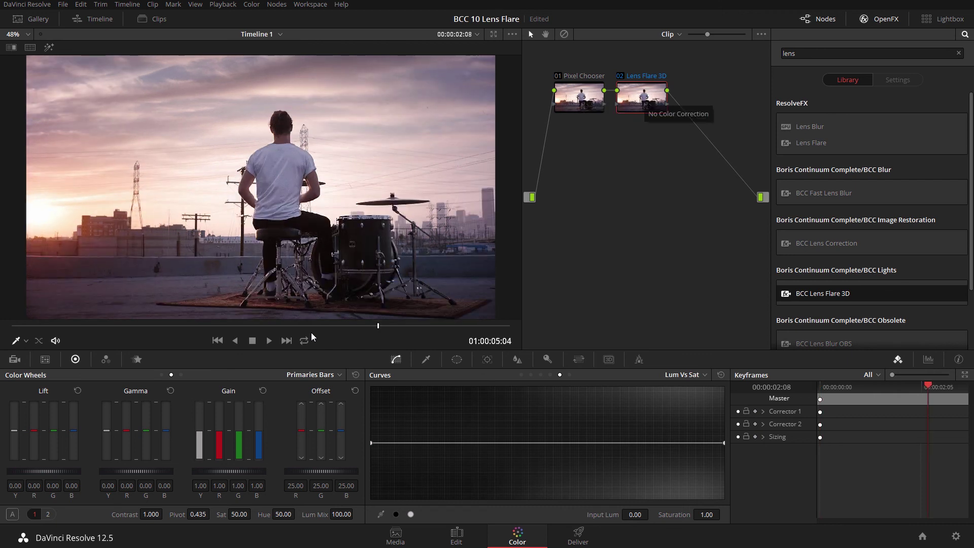
Find BCC Pixel Chooser by searching the effects for "pixel", apply it to the Pixel Chooser node and launch Mocha
{"action": "key", "text": "shift+semicolon"}
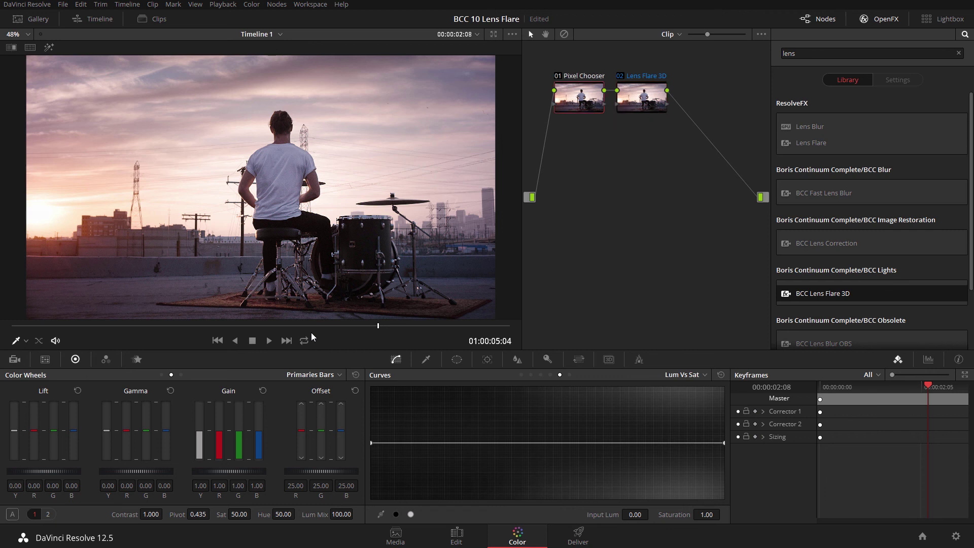
{"action": "key", "text": "ctrl+f"}
{"action": "key", "text": "ctrl+a"}
{"action": "key", "text": "BackSpace"}
{"action": "type", "text": "pixel"}
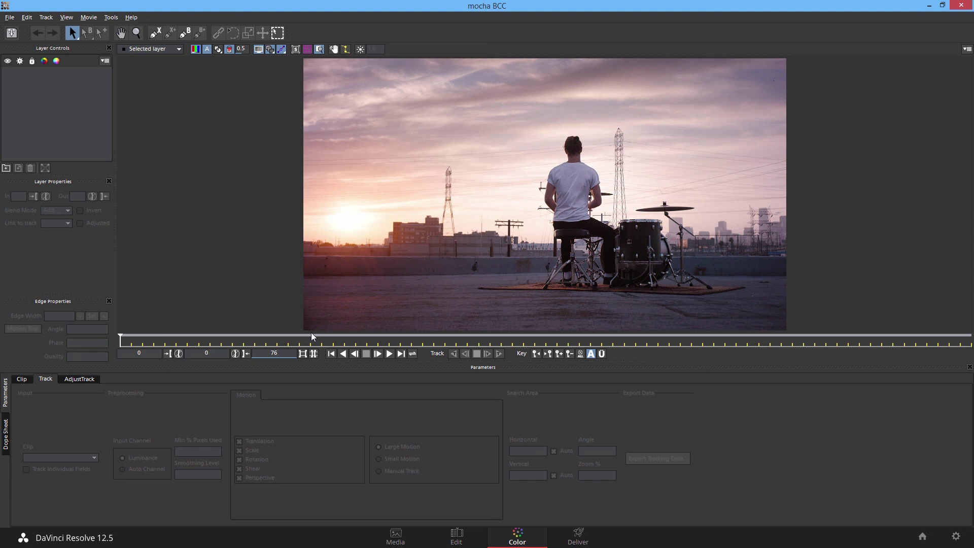
Draw a closed four-point X-spline around the sun on the first frame
{"action": "key", "text": "ctrl+l"}
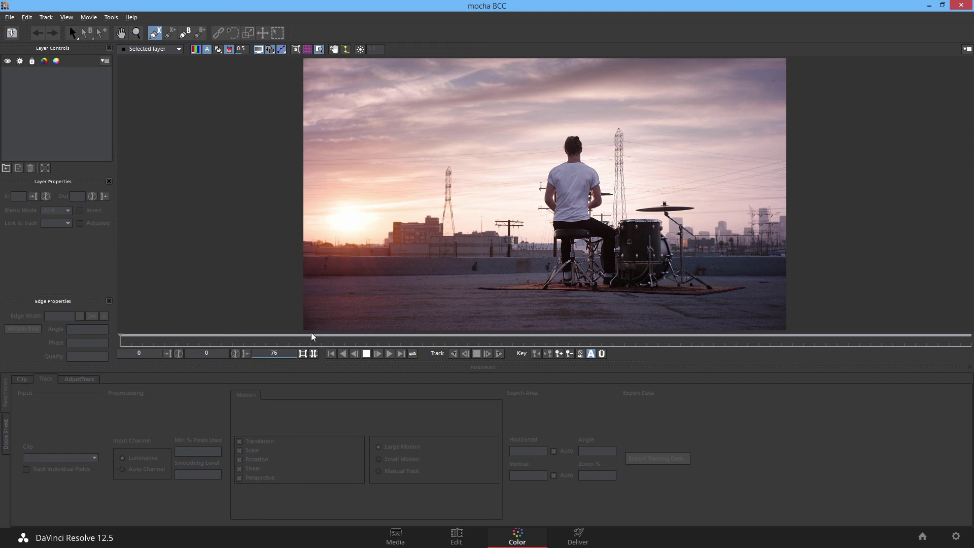
{"action": "left_click", "coordinate": [324, 180]}
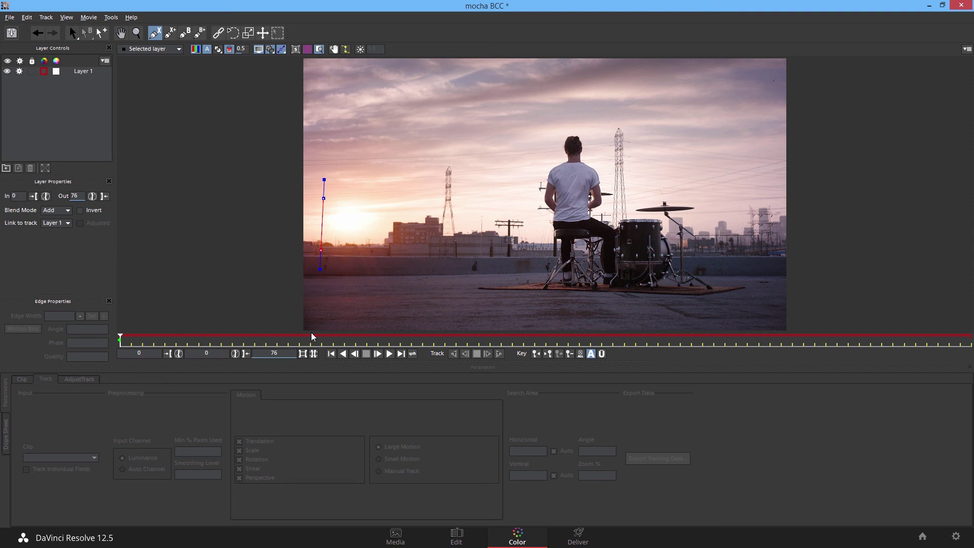
{"action": "left_click", "coordinate": [323, 247]}
{"action": "left_click", "coordinate": [386, 242]}
{"action": "left_click", "coordinate": [384, 193]}
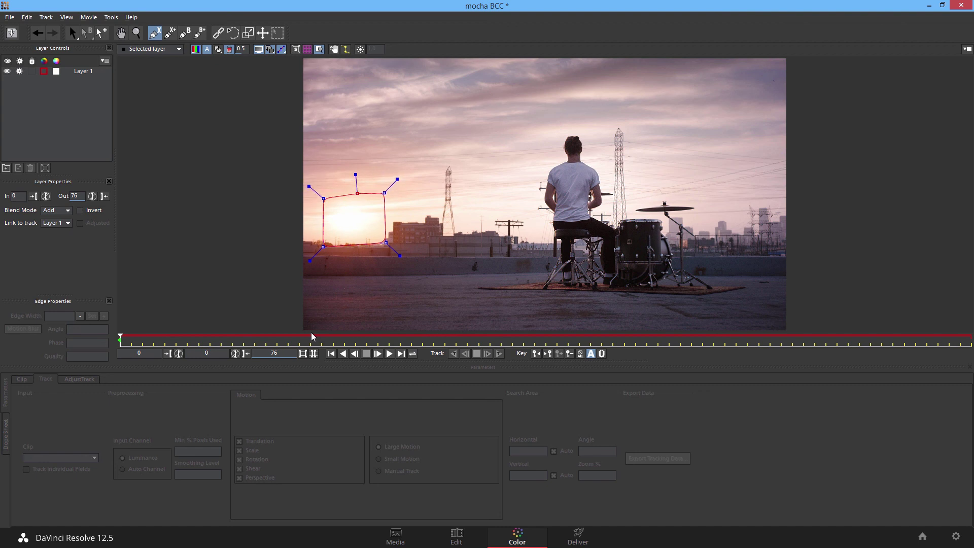
{"action": "right_click", "coordinate": [357, 194]}
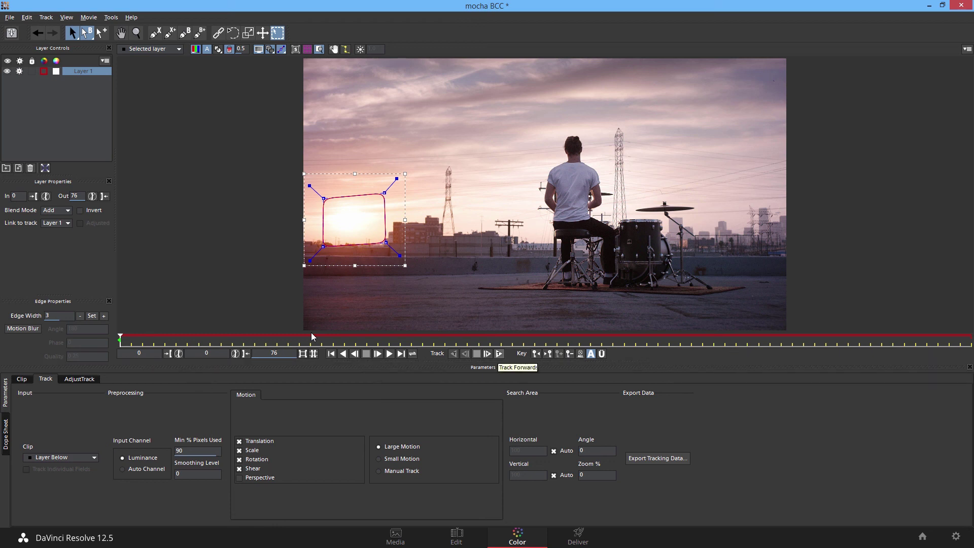
Track the sun shape forward through the whole clip and play back the track from the start
{"action": "key", "text": "t"}
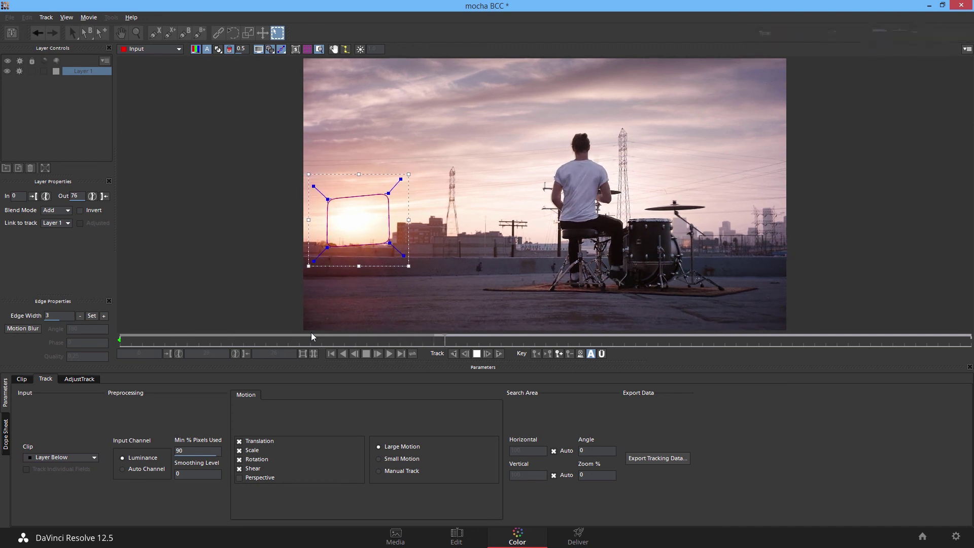
{"action": "key", "text": "Escape"}
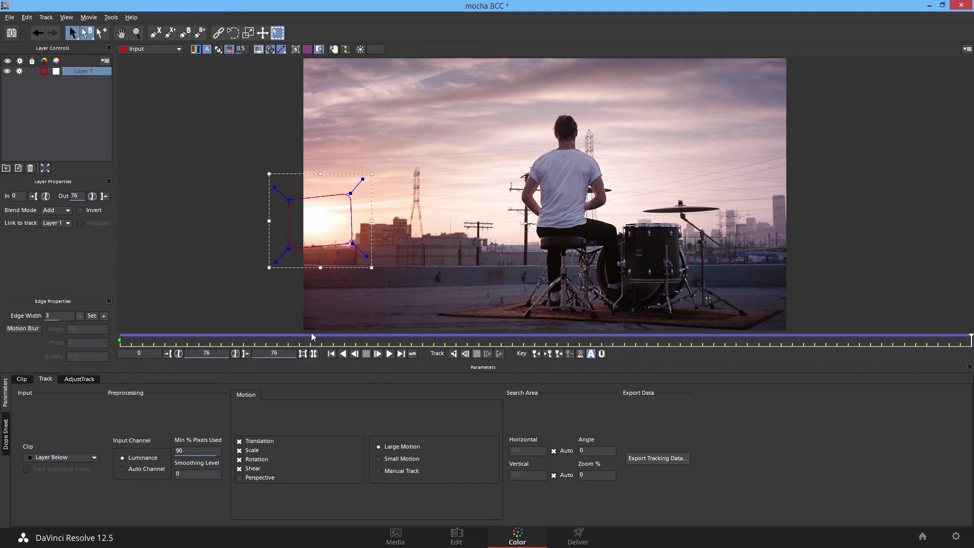
{"action": "key", "text": "space"}
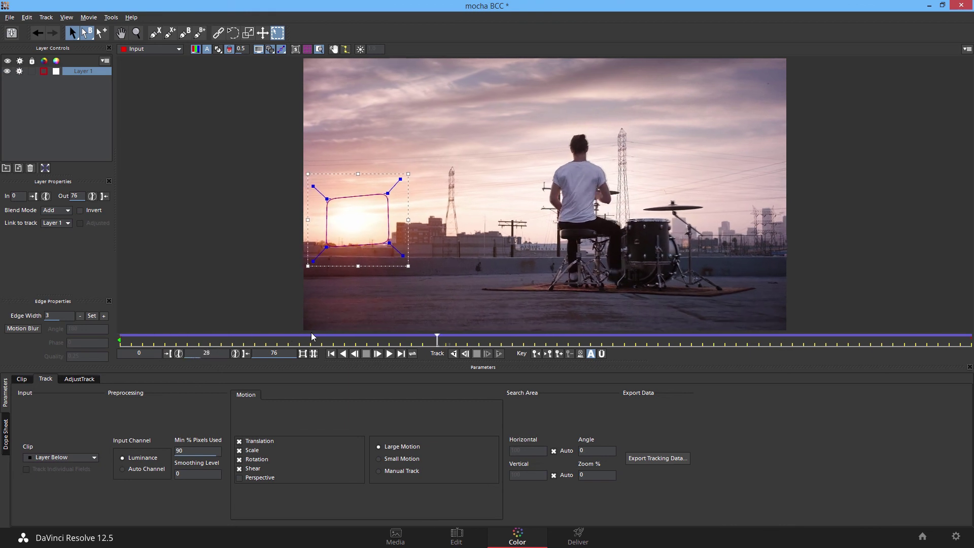
{"action": "key", "text": "z"}
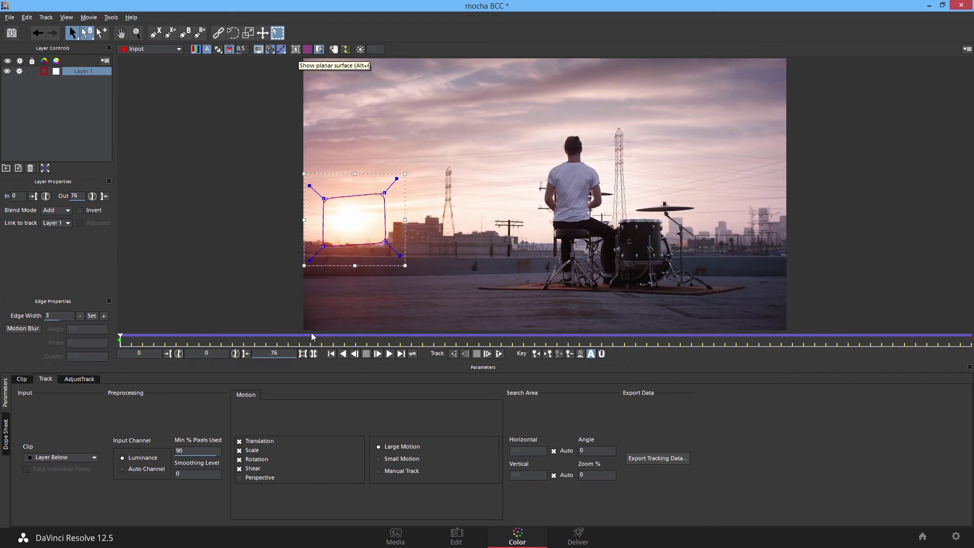
Show the layer's planar surface and adjust its corners to fit around the sun
{"action": "key", "text": "alt+6"}
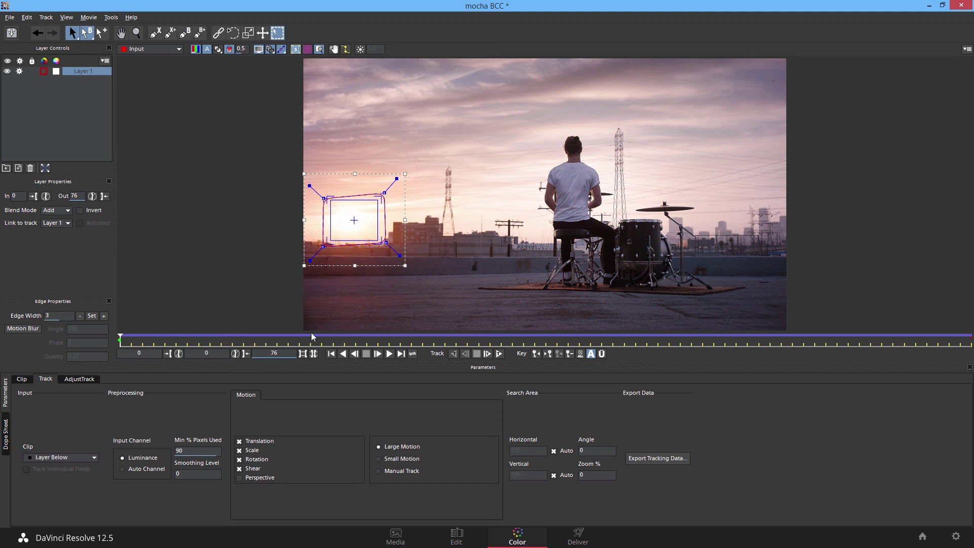
{"action": "left_click_drag", "start_coordinate": [378, 200], "coordinate": [333, 200]}
{"action": "left_click_drag", "start_coordinate": [330, 240], "coordinate": [329, 228]}
{"action": "left_click_drag", "start_coordinate": [377, 241], "coordinate": [374, 229]}
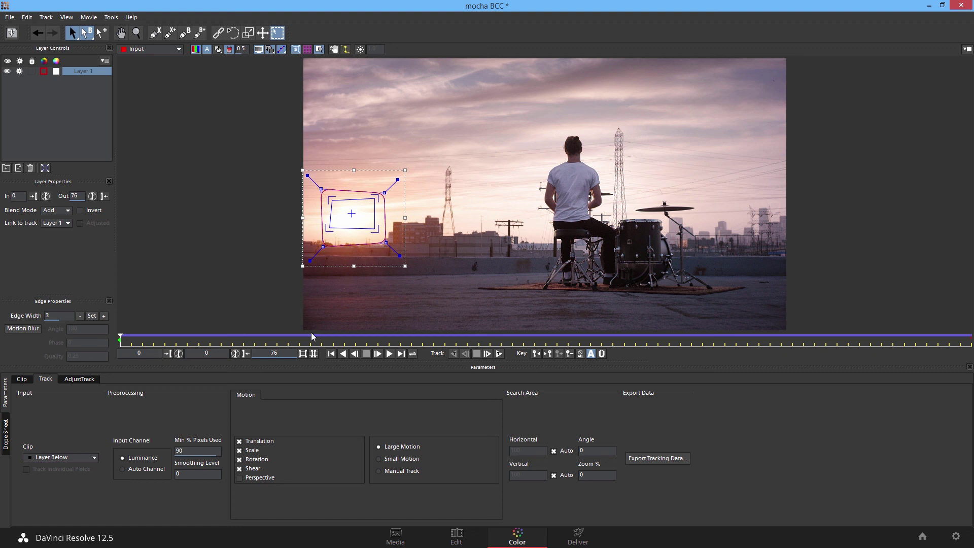
Start a tracking data export in the Boris FX BCC Center Point (*.txt) format
{"action": "key", "text": "alt+f"}
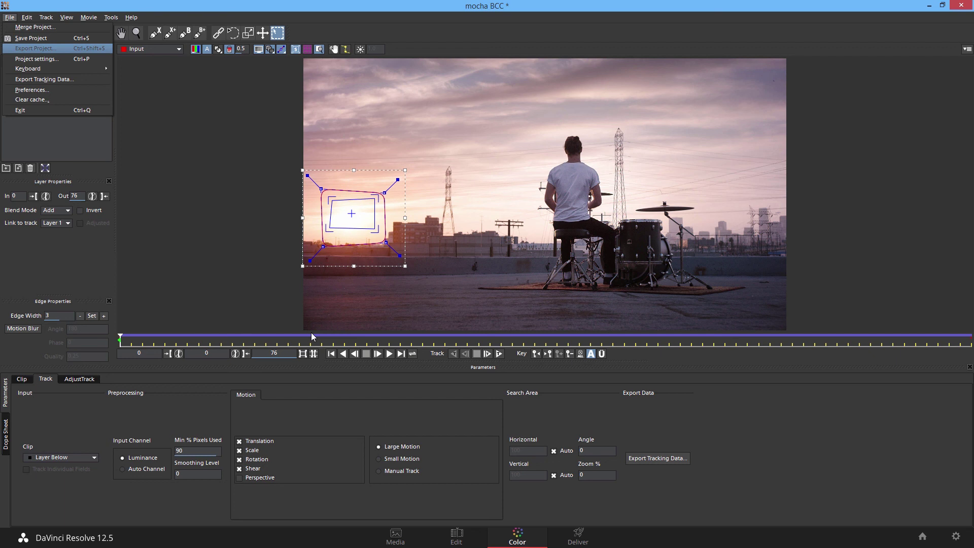
{"action": "key", "text": "Down"}
{"action": "key", "text": "Down"}
{"action": "key", "text": "Down"}
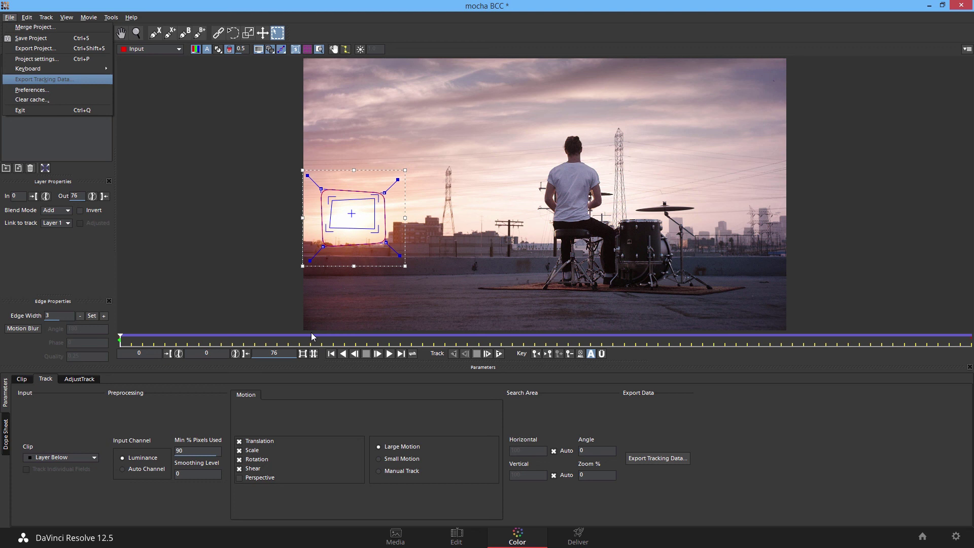
{"action": "key", "text": "Return"}
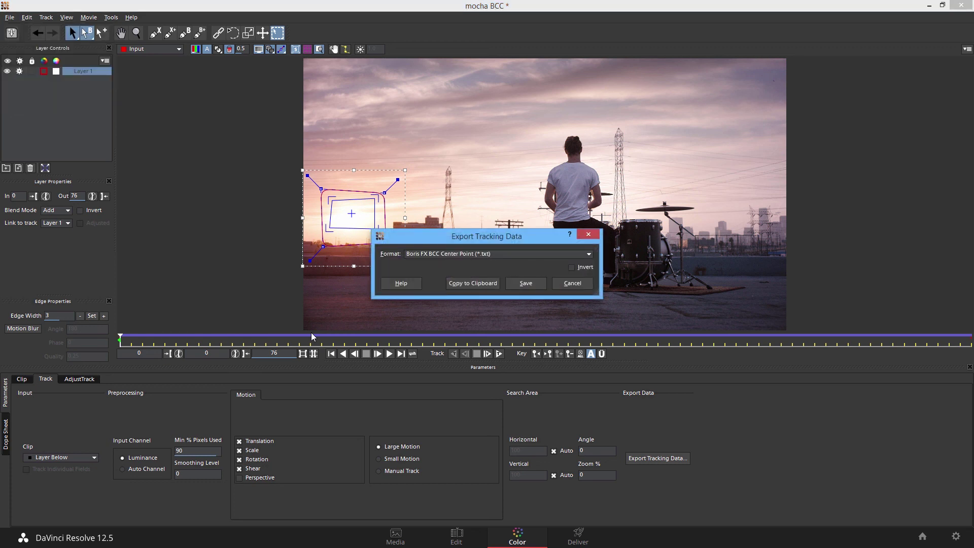
{"action": "key", "text": "alt+Down"}
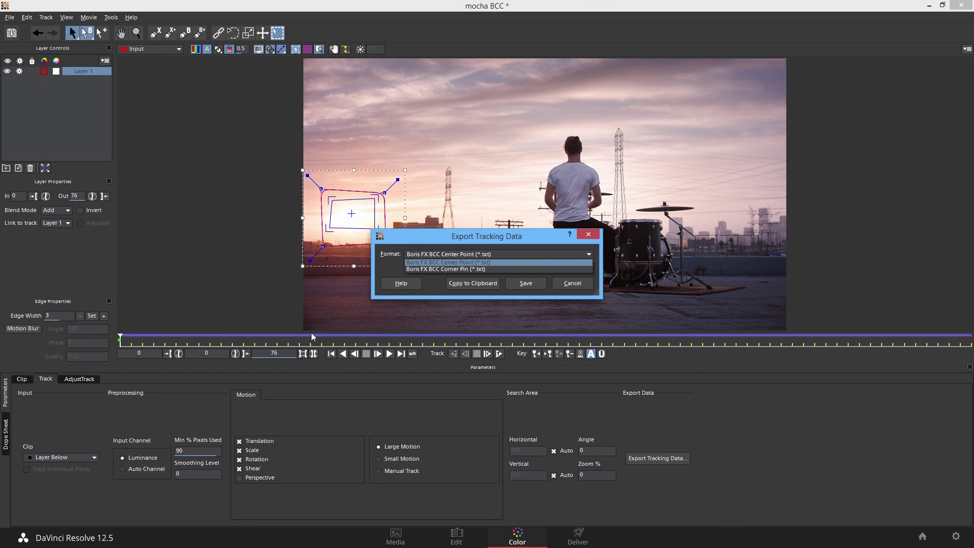
{"action": "key", "text": "Down"}
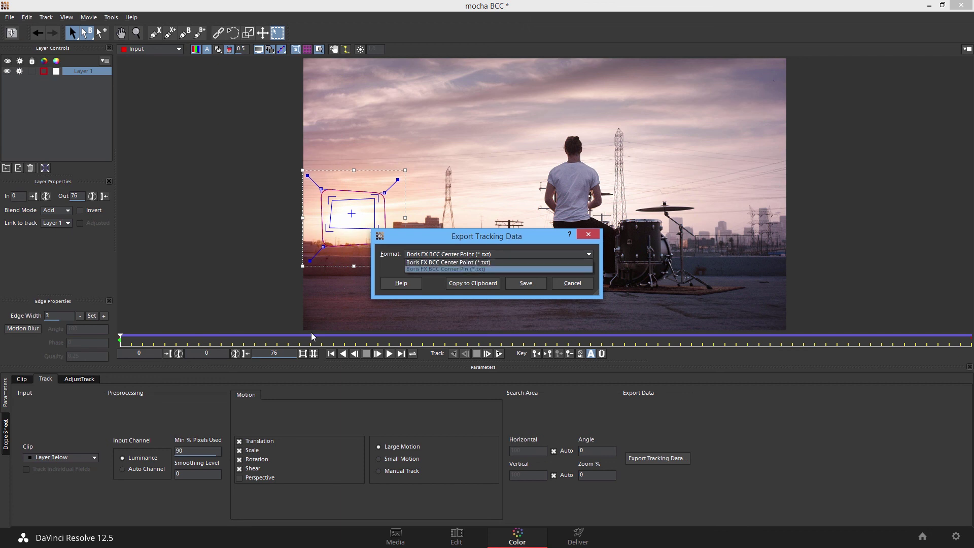
{"action": "key", "text": "Up"}
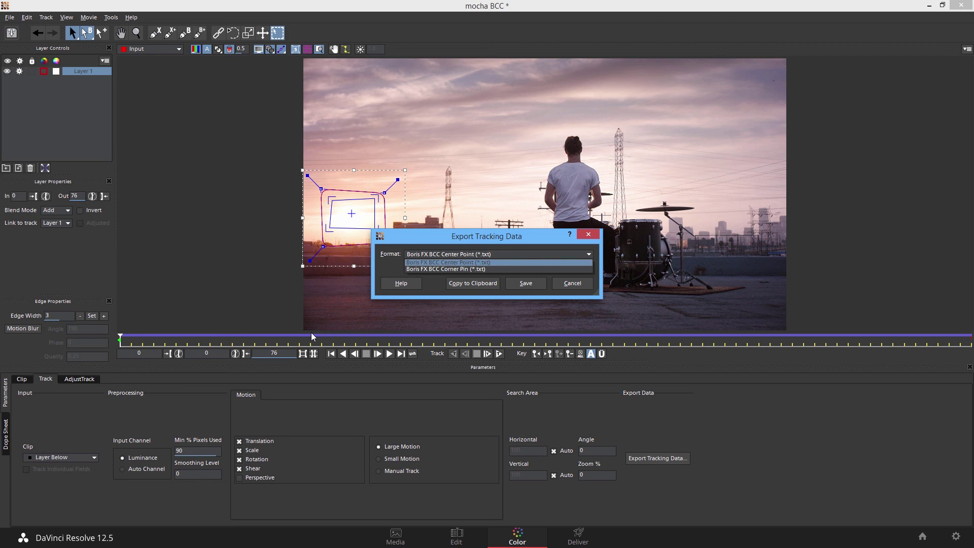
{"action": "key", "text": "Return"}
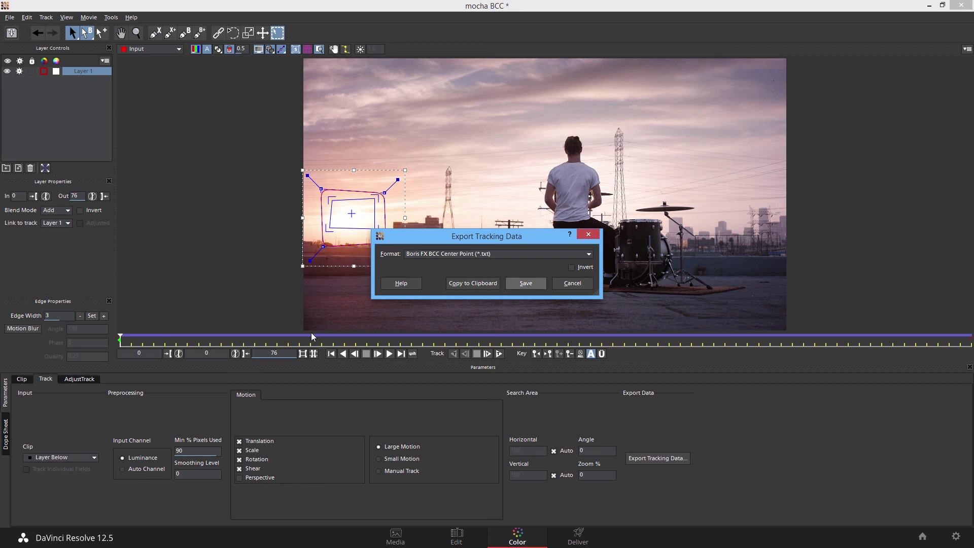
Save the tracking data as Flare Track.txt in the BCC Lens Flare folder, overwriting the existing file
{"action": "key", "text": "Return"}
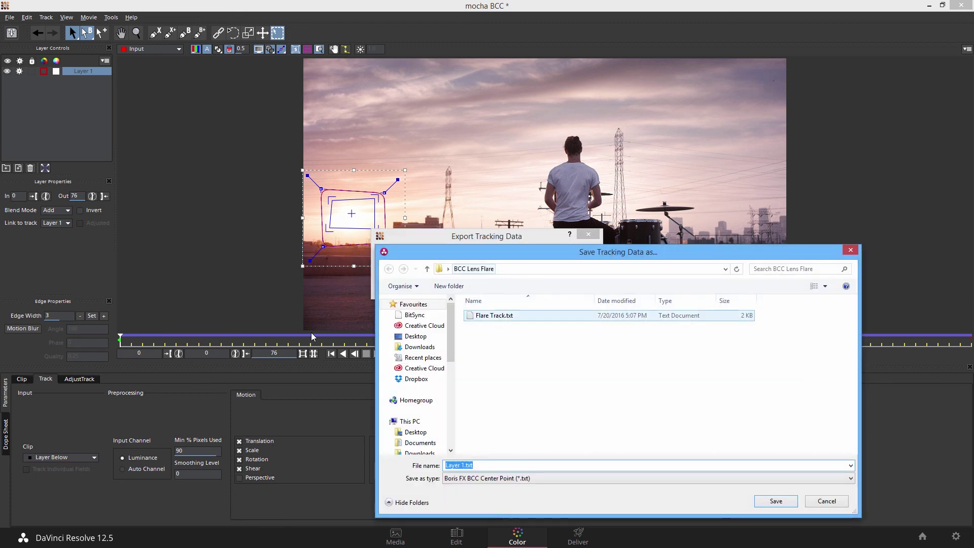
{"action": "left_click", "coordinate": [494, 314]}
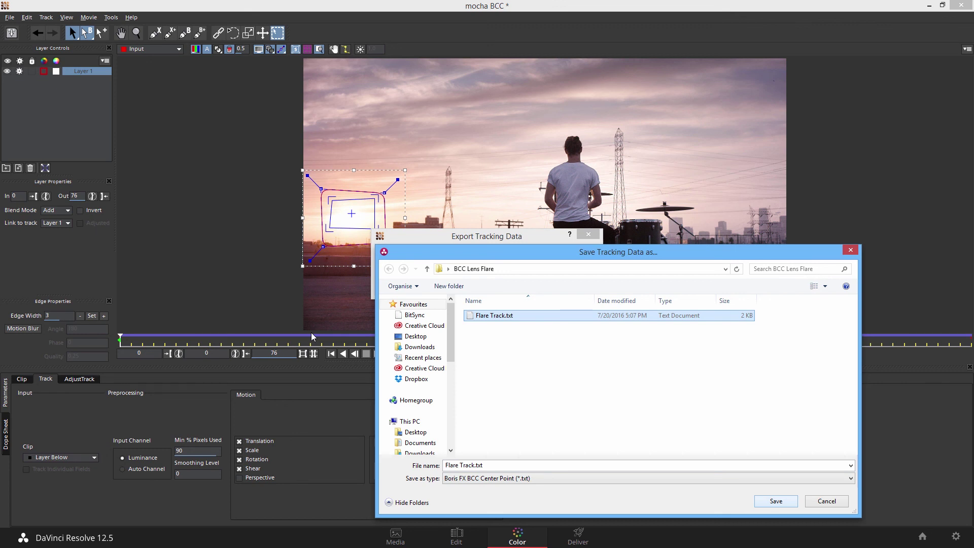
{"action": "key", "text": "Return"}
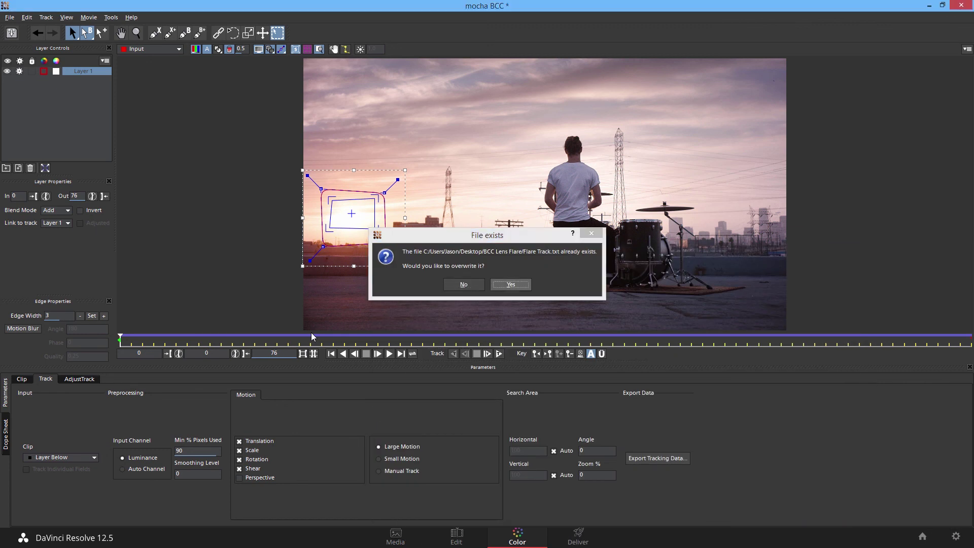
{"action": "key", "text": "Return"}
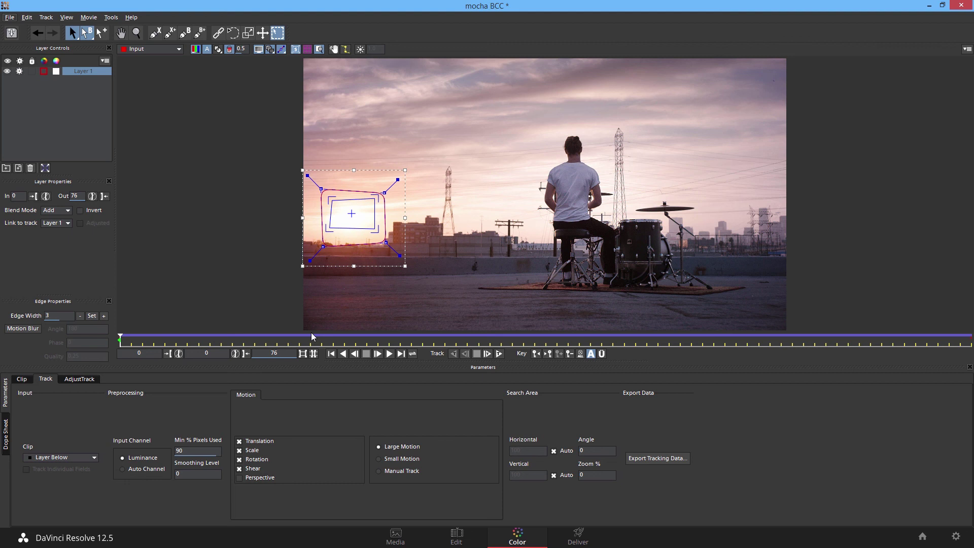
Exit Mocha, saving the changes made in the project
{"action": "key", "text": "alt+f"}
{"action": "key", "text": "Down"}
{"action": "key", "text": "Down"}
{"action": "key", "text": "Escape"}
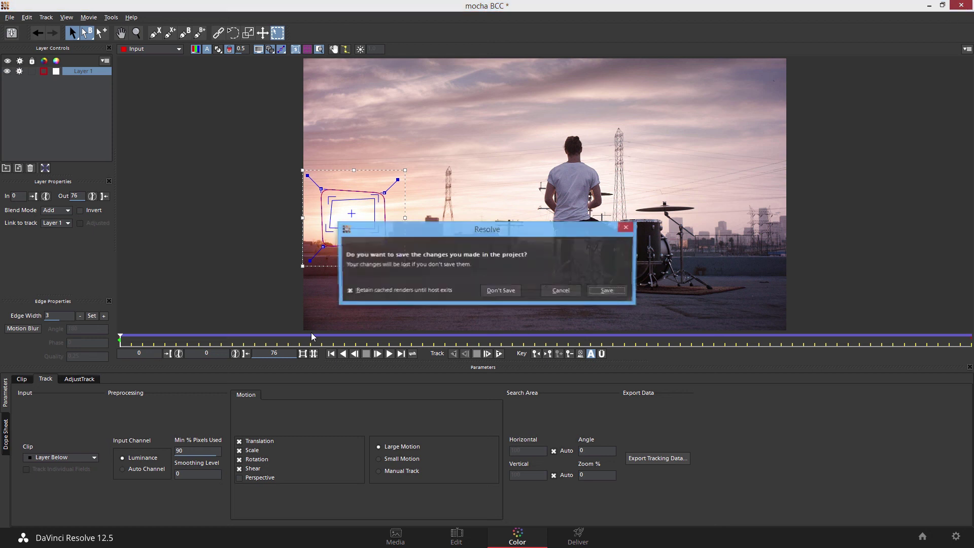
{"action": "key", "text": "Return"}
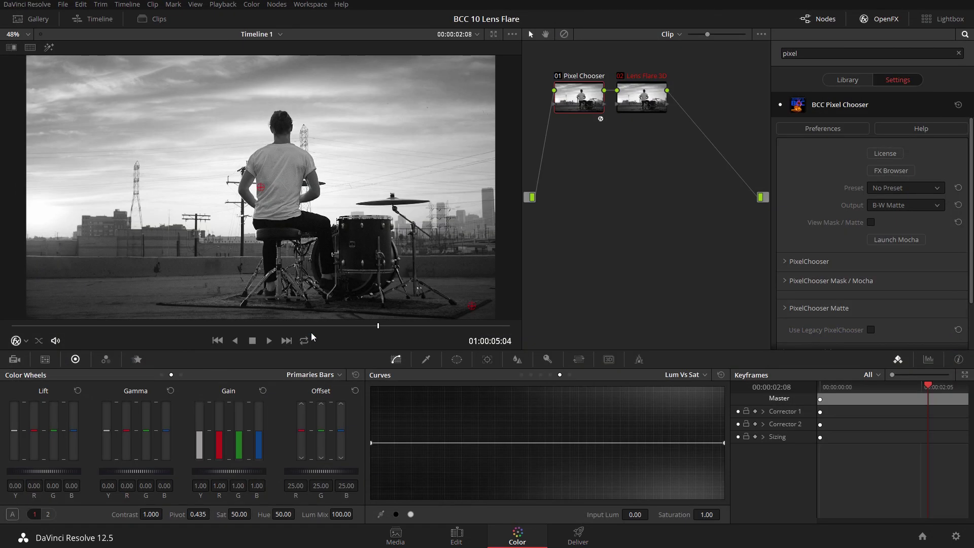
Remove the OFX plugin from the Pixel Chooser node
{"action": "right_click", "coordinate": [583, 100]}
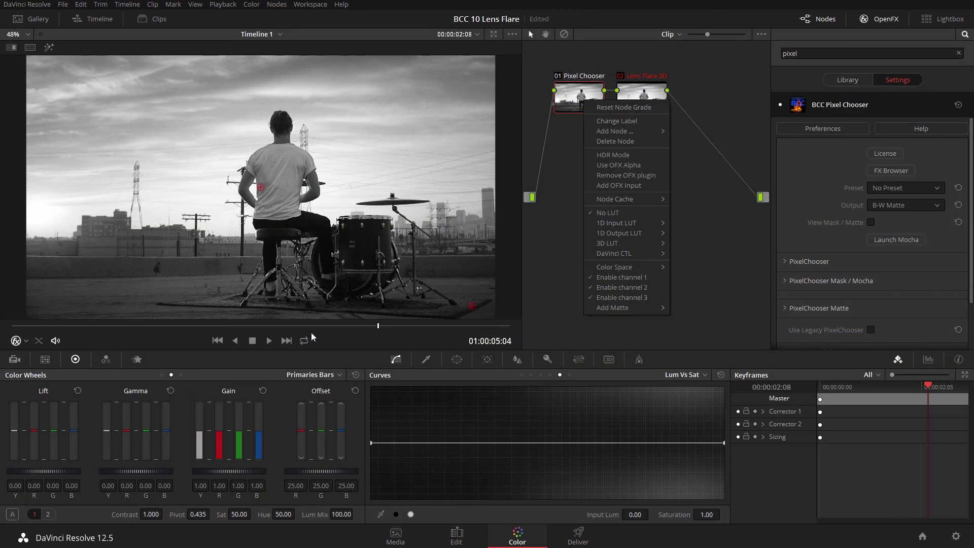
{"action": "left_click", "coordinate": [625, 175]}
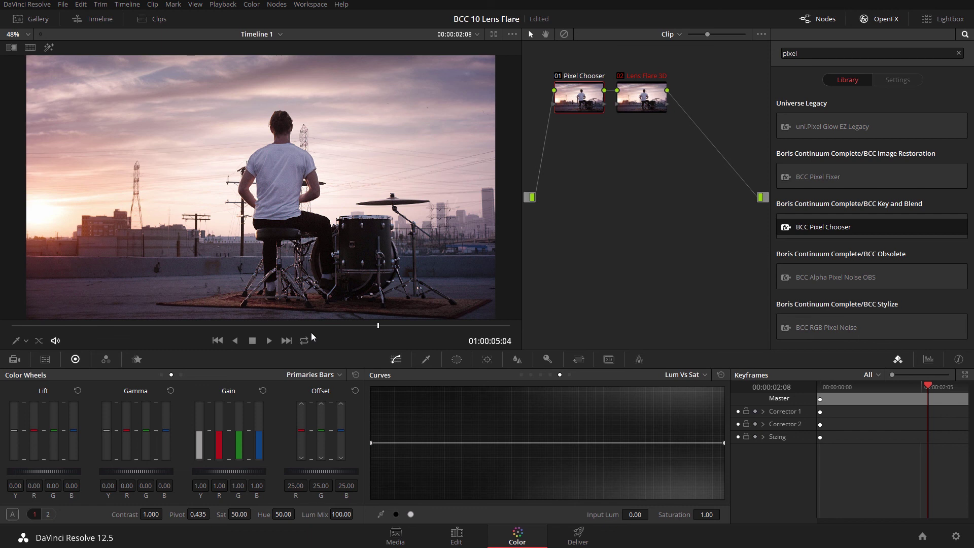
Apply BCC Lens Flare 3D to the Lens Flare 3D node, searching the effects for "lens"
{"action": "key", "text": "alt+shift+apostrophe"}
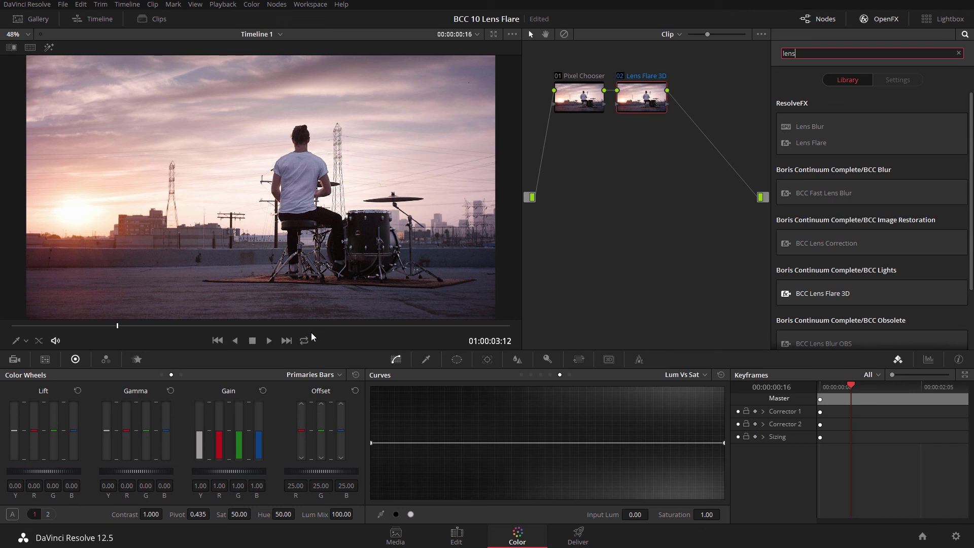
{"action": "key", "text": "Tab"}
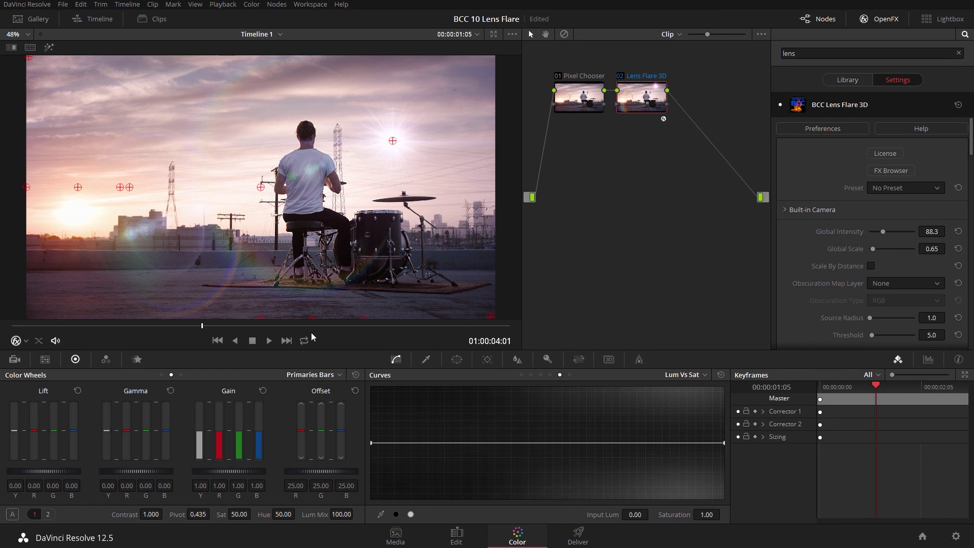
Load the Flare Track.txt tracking data from the BCC Lens Flare folder into the lens flare's Motion Tracker
{"action": "scroll", "coordinate": [871, 233], "scroll_direction": "down", "scroll_amount": 5}
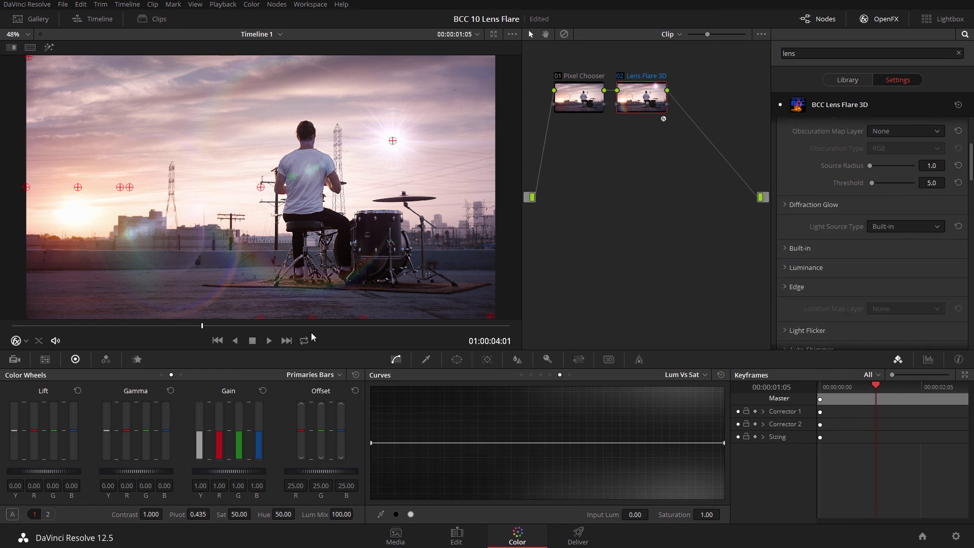
{"action": "scroll", "coordinate": [872, 233], "scroll_direction": "down", "scroll_amount": 7}
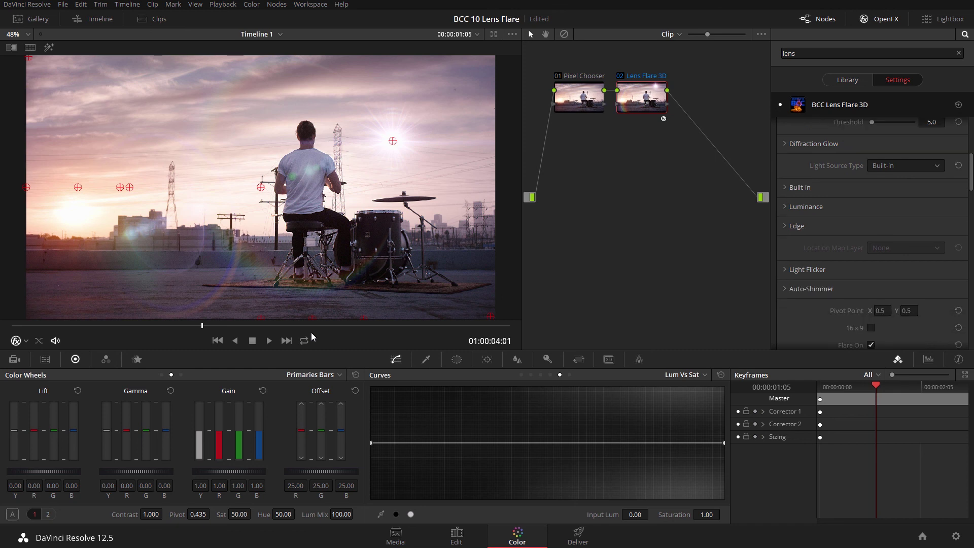
{"action": "scroll", "coordinate": [872, 233], "scroll_direction": "down", "scroll_amount": 9}
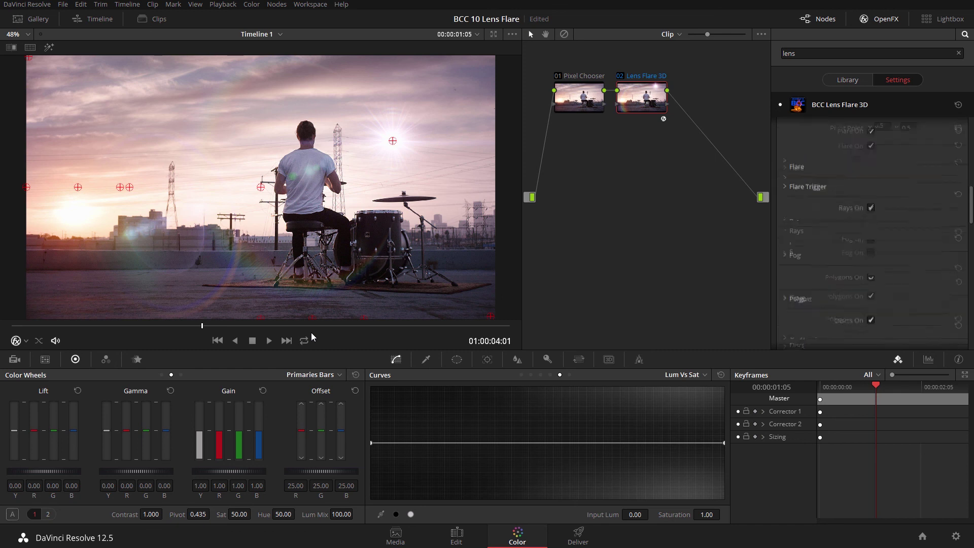
{"action": "scroll", "coordinate": [872, 233], "scroll_direction": "down", "scroll_amount": 8}
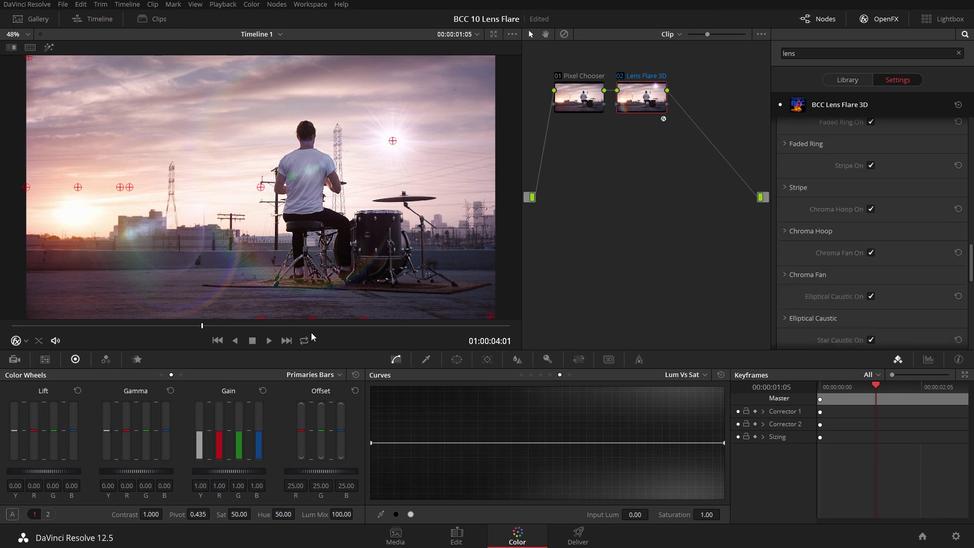
{"action": "scroll", "coordinate": [872, 233], "scroll_direction": "down", "scroll_amount": 2}
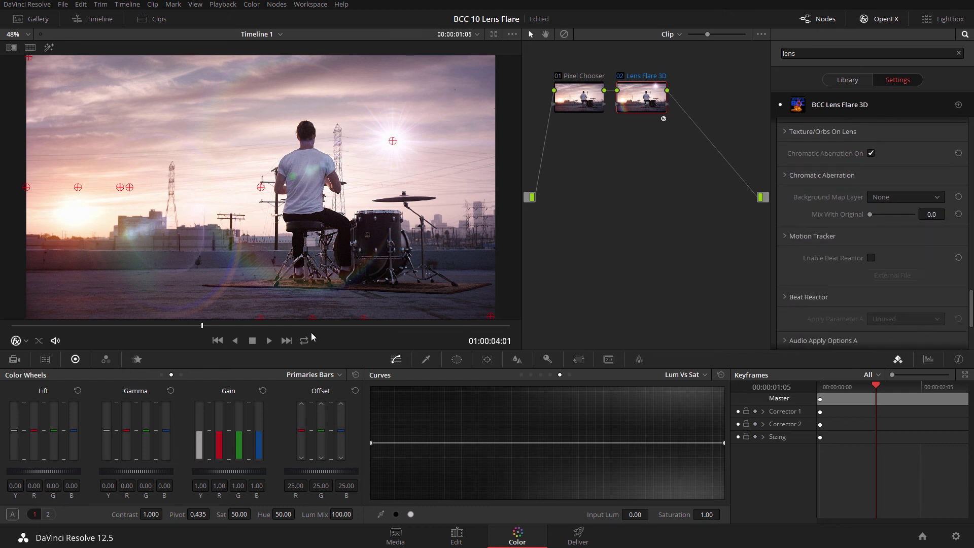
{"action": "scroll", "coordinate": [872, 233], "scroll_direction": "down", "scroll_amount": 5}
{"action": "scroll", "coordinate": [872, 233], "scroll_direction": "up", "scroll_amount": 4}
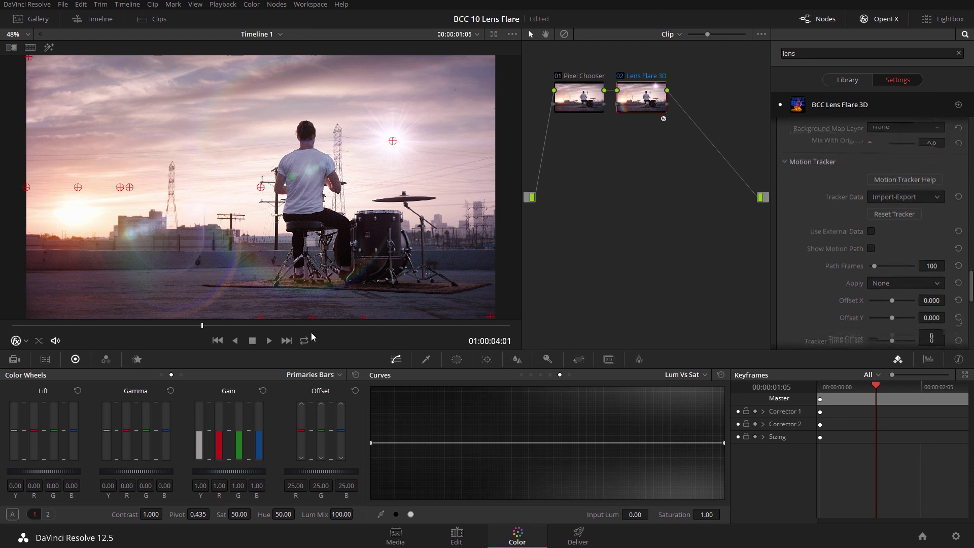
{"action": "left_click", "coordinate": [905, 202]}
{"action": "left_click", "coordinate": [882, 229]}
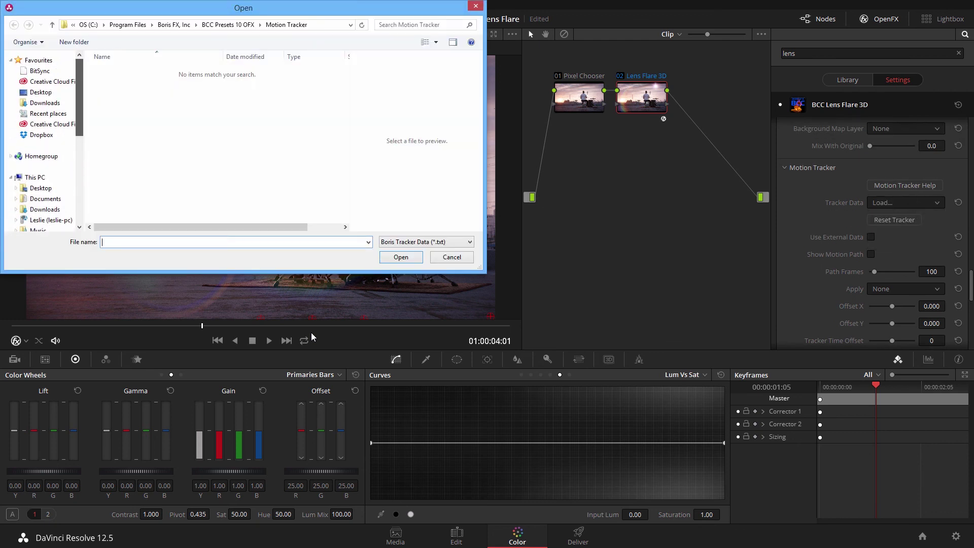
{"action": "double_click", "coordinate": [141, 151]}
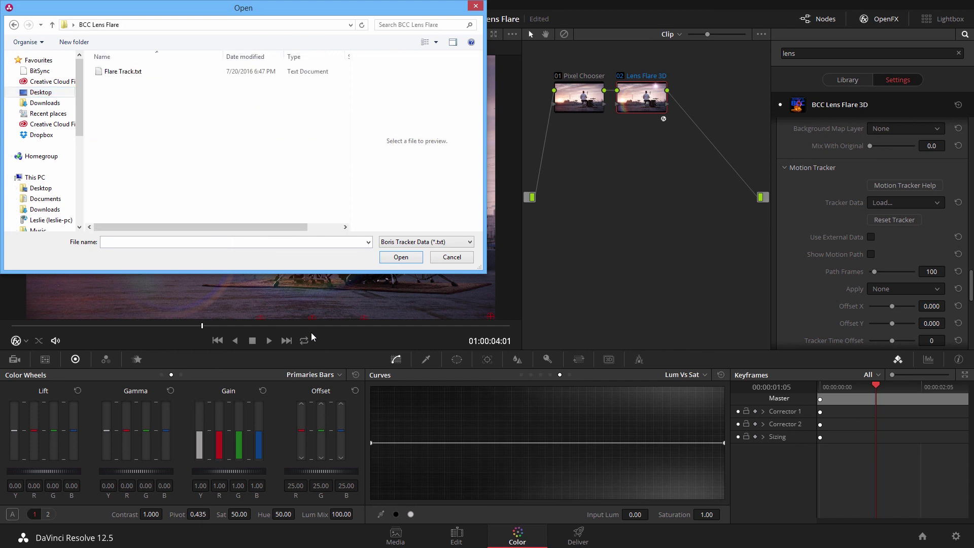
{"action": "key", "text": "Down"}
{"action": "key", "text": "Return"}
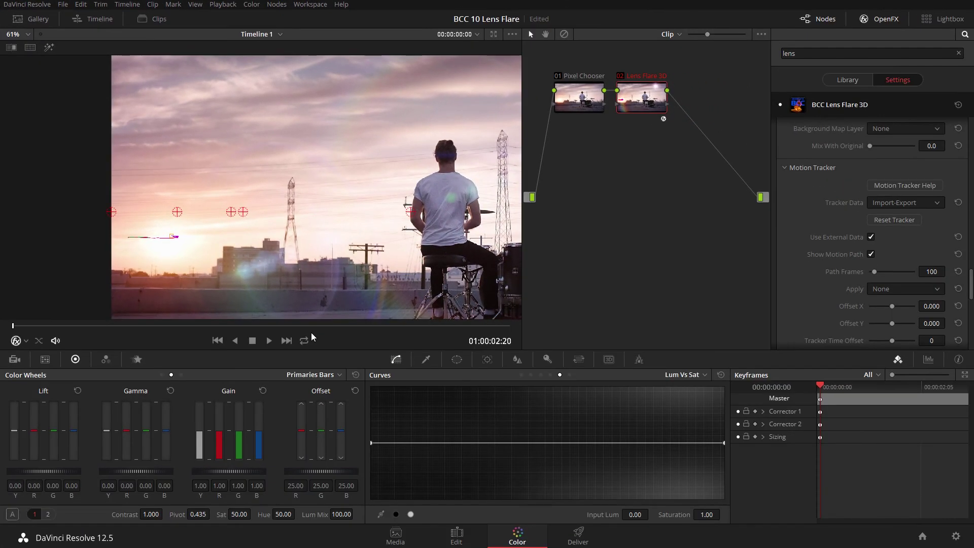
Hide the motion path and apply the loaded tracking data to the Light Source
{"action": "key", "text": "ctrl+z"}
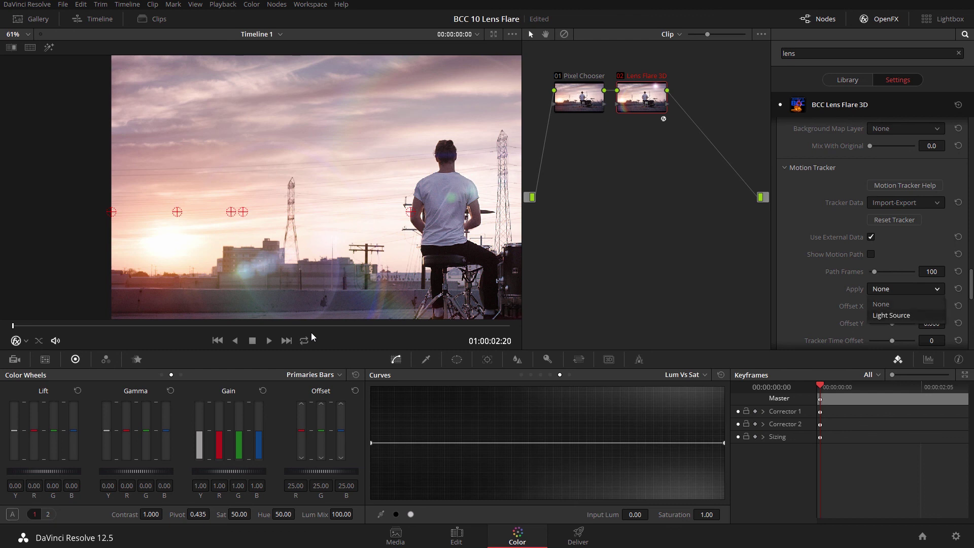
{"action": "key", "text": "Return"}
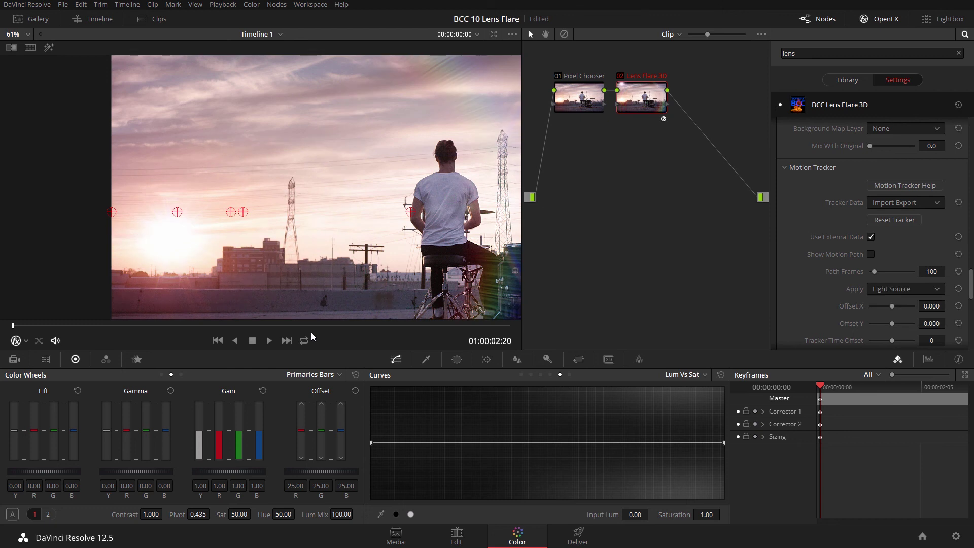
Compare the shot with the node effects bypassed and enabled, and fit the whole frame in the viewer
{"action": "key", "text": "shift+d"}
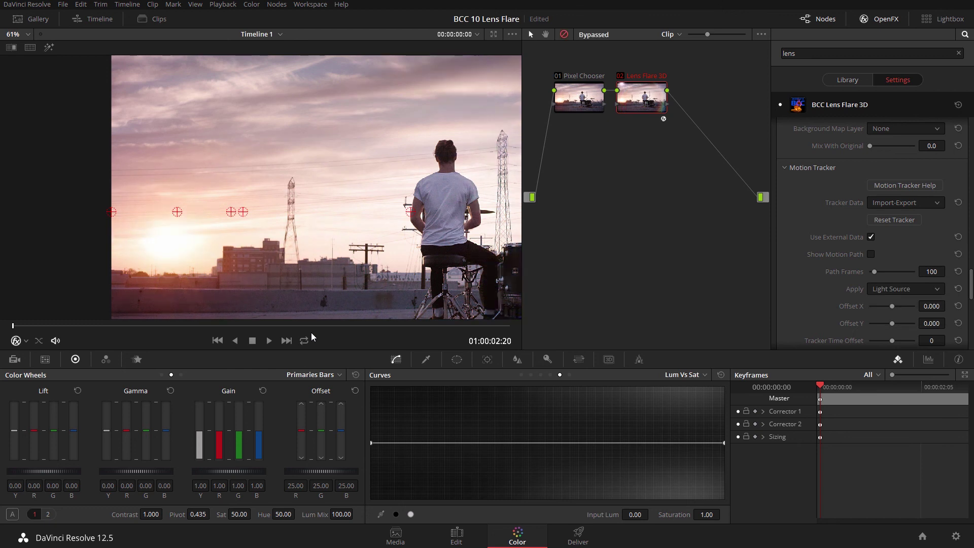
{"action": "key", "text": "shift+d"}
{"action": "key", "text": "shift+z"}
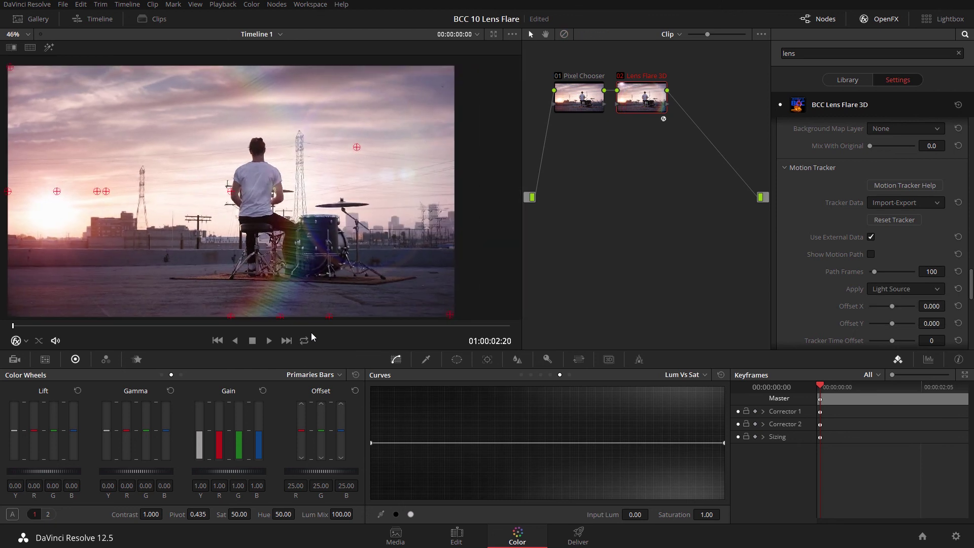
Set the flare's Global Intensity to 131.9 and play the clip to check how the flare follows the sun
{"action": "key", "text": "space"}
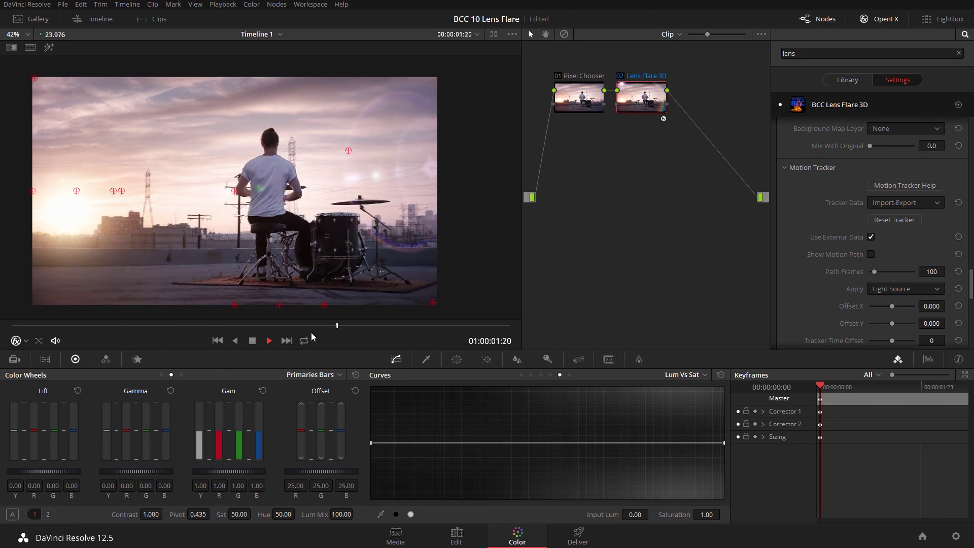
{"action": "key", "text": "space"}
{"action": "scroll", "coordinate": [871, 233], "scroll_direction": "up", "scroll_amount": 3}
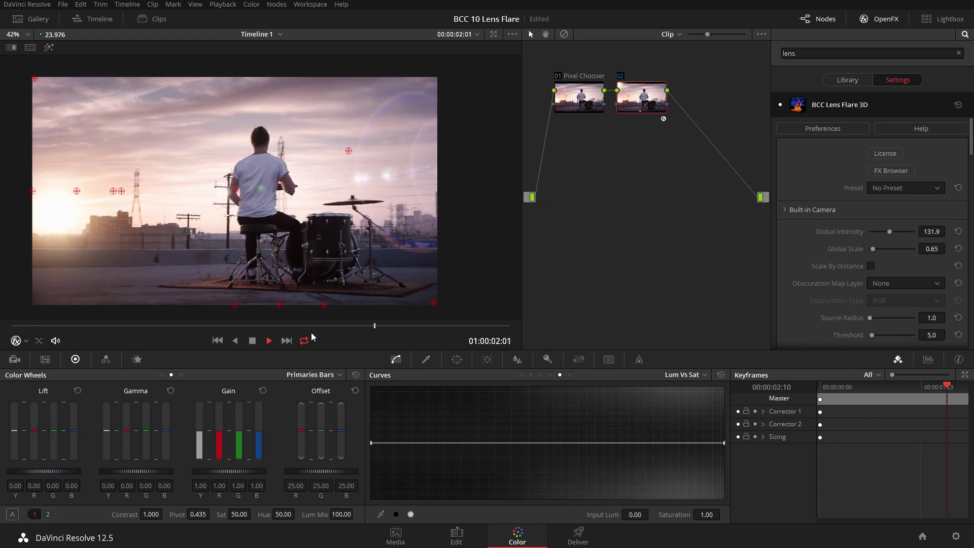
{"action": "key", "text": "space"}
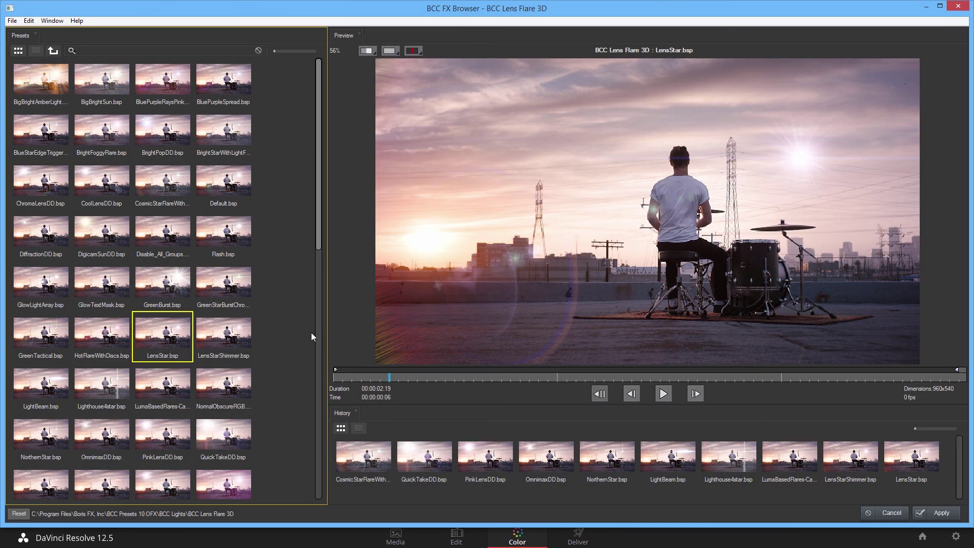
Preview the BCC Lens Flare 3D presets in the FX Browser one after another, from BigBrightAmberLight through LensStar
{"action": "key", "text": "Home"}
{"action": "key", "text": "Right"}
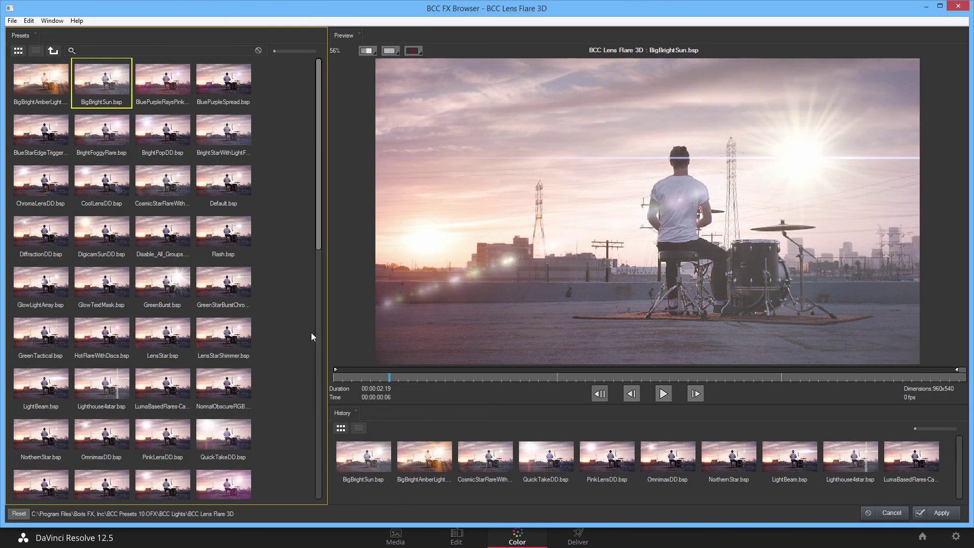
{"action": "key", "text": "Right"}
{"action": "key", "text": "Right"}
{"action": "key", "text": "Down"}
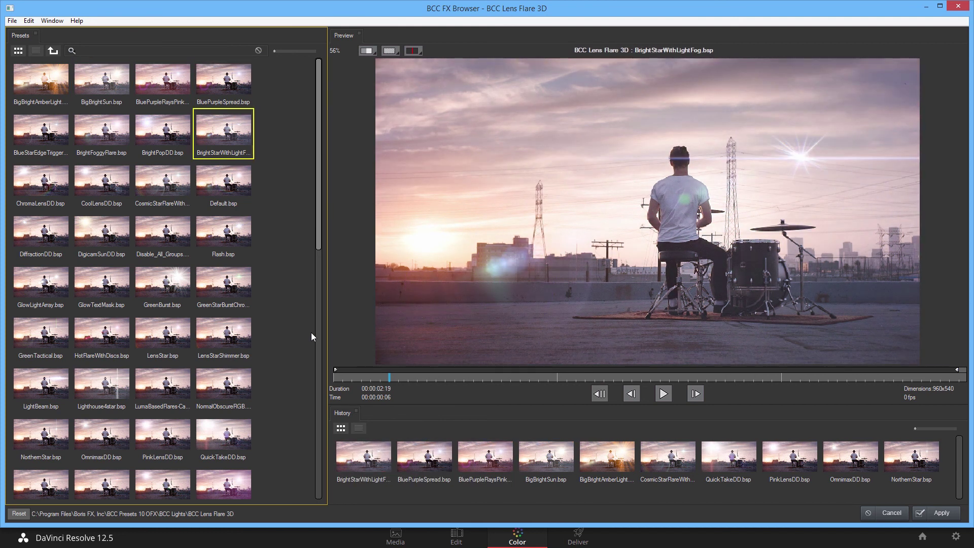
{"action": "key", "text": "Left"}
{"action": "key", "text": "Left"}
{"action": "key", "text": "Left"}
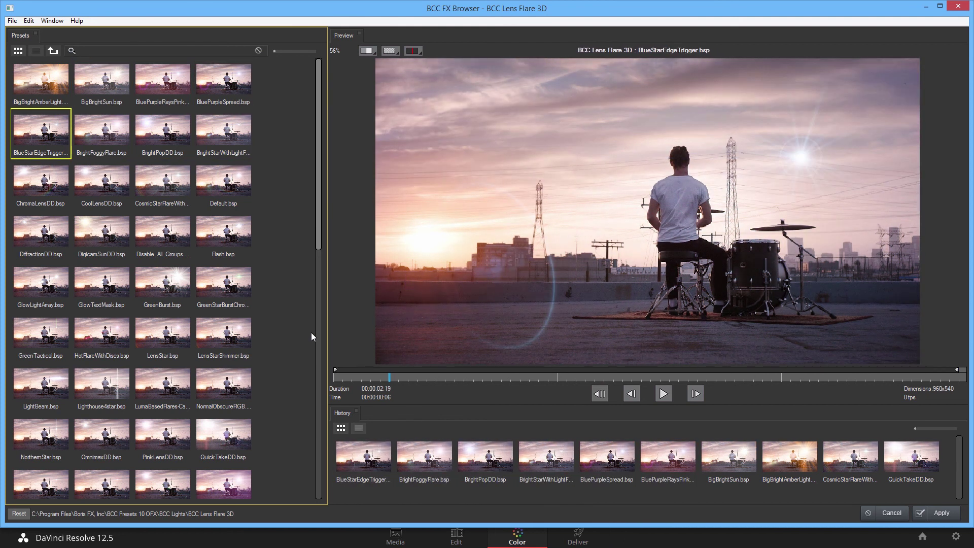
{"action": "key", "text": "Down"}
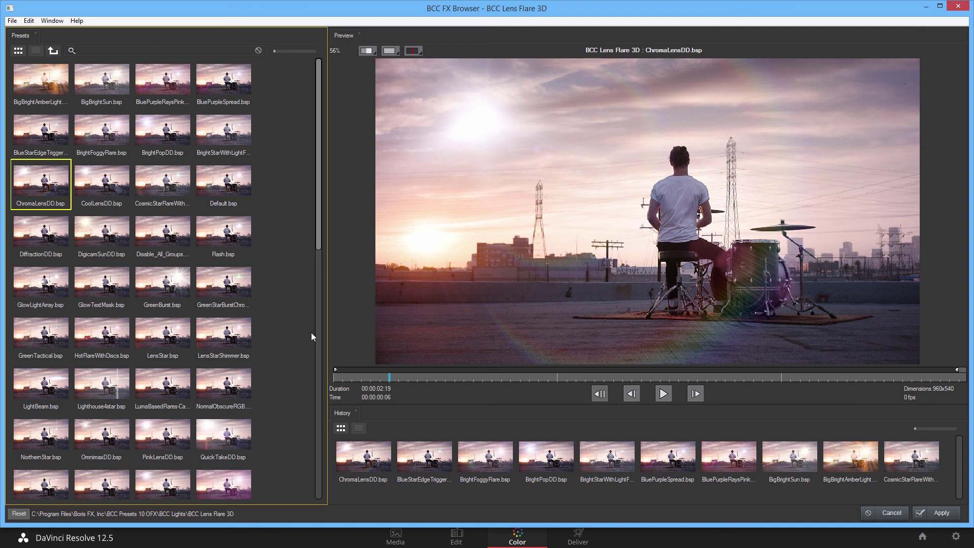
{"action": "key", "text": "Right"}
{"action": "key", "text": "Right"}
{"action": "key", "text": "Right"}
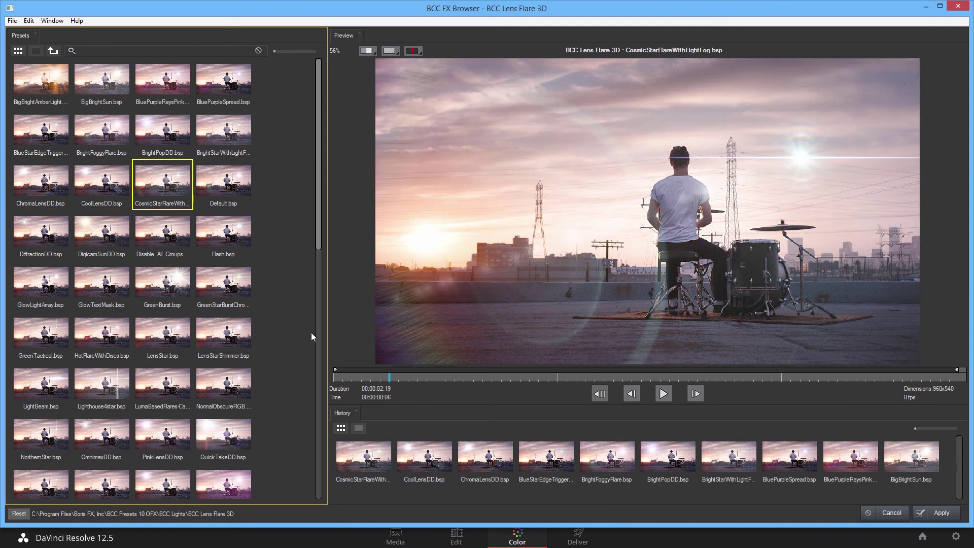
{"action": "key", "text": "Down"}
{"action": "key", "text": "Up"}
{"action": "key", "text": "Down"}
{"action": "key", "text": "Left"}
{"action": "key", "text": "Left"}
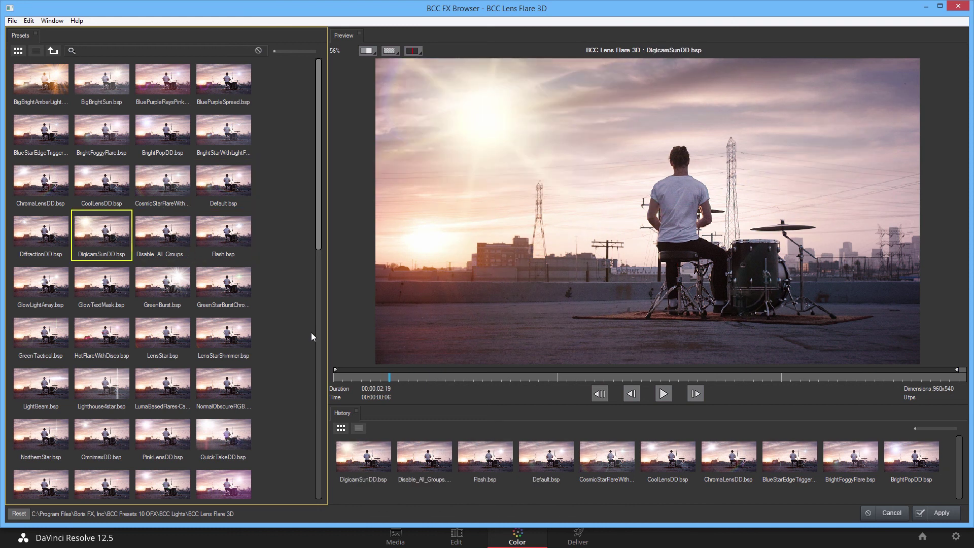
{"action": "key", "text": "Left"}
{"action": "key", "text": "Down"}
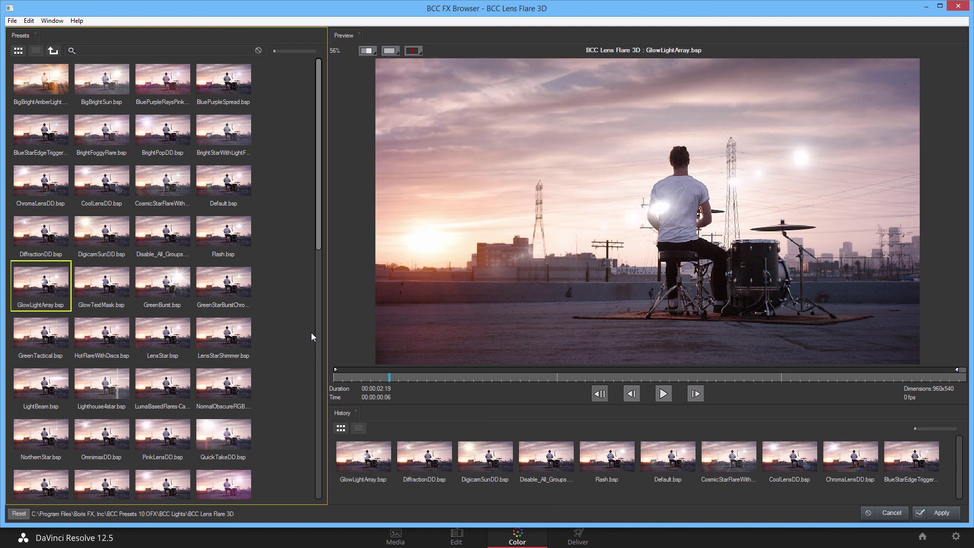
{"action": "key", "text": "Right"}
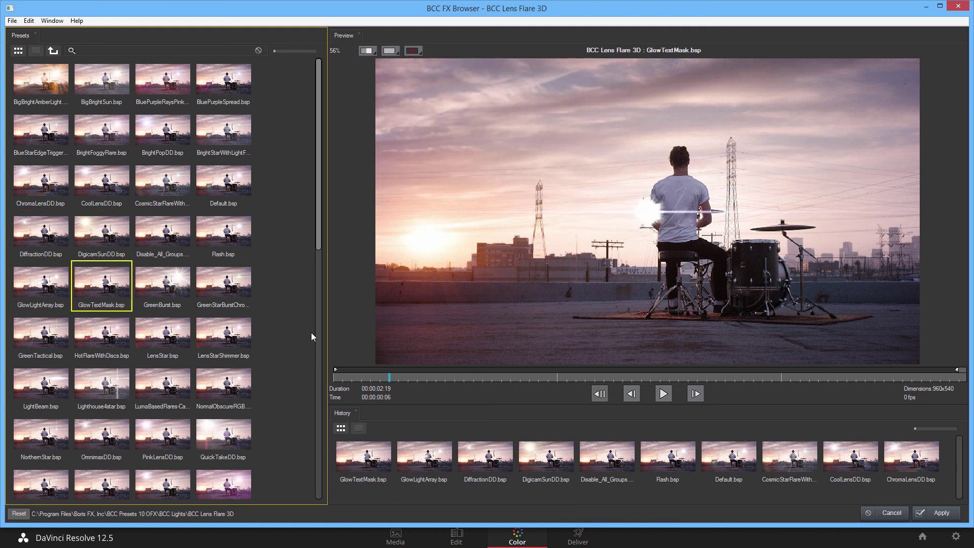
{"action": "key", "text": "Right"}
{"action": "key", "text": "Right"}
{"action": "key", "text": "Down"}
{"action": "key", "text": "Left"}
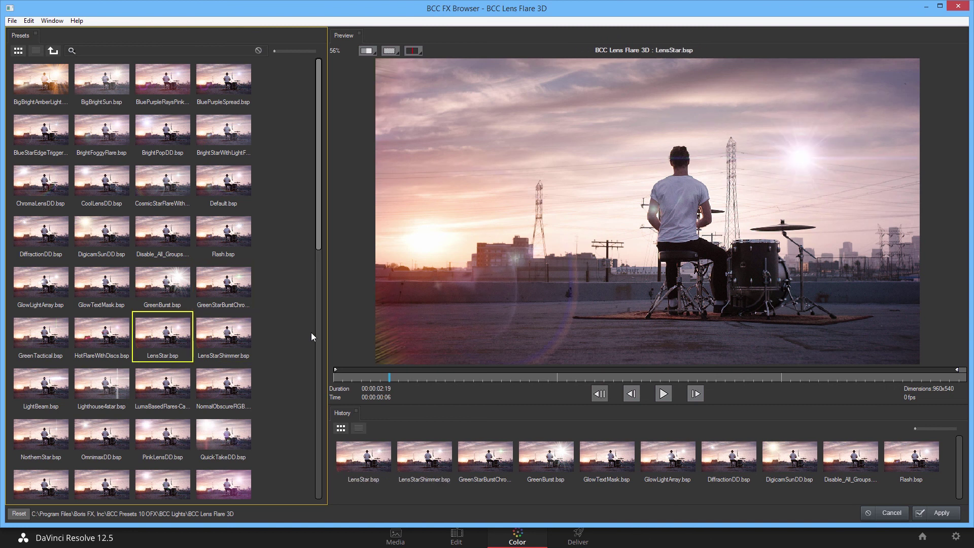
Apply the GreenTactical preset to the lens flare and play the clip to check the tracked result
{"action": "key", "text": "Left"}
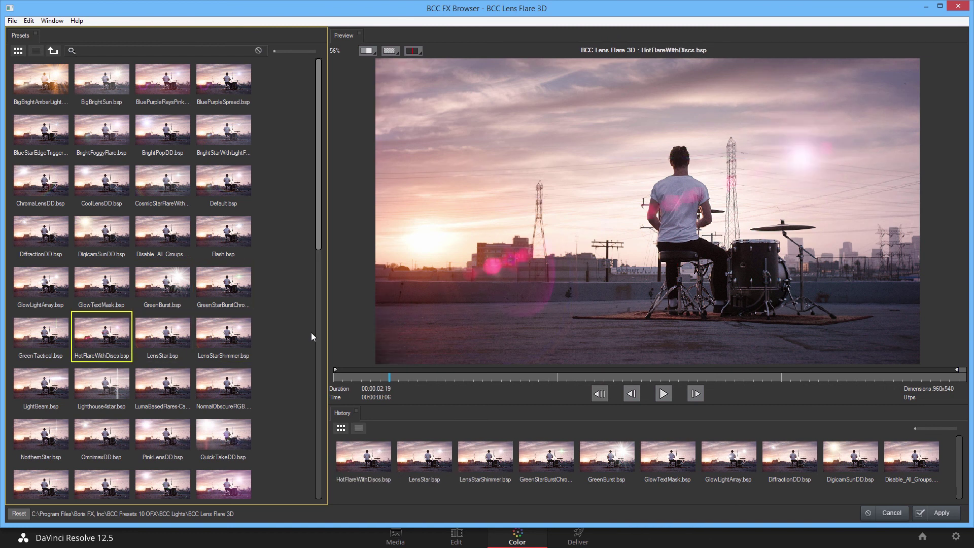
{"action": "key", "text": "Left"}
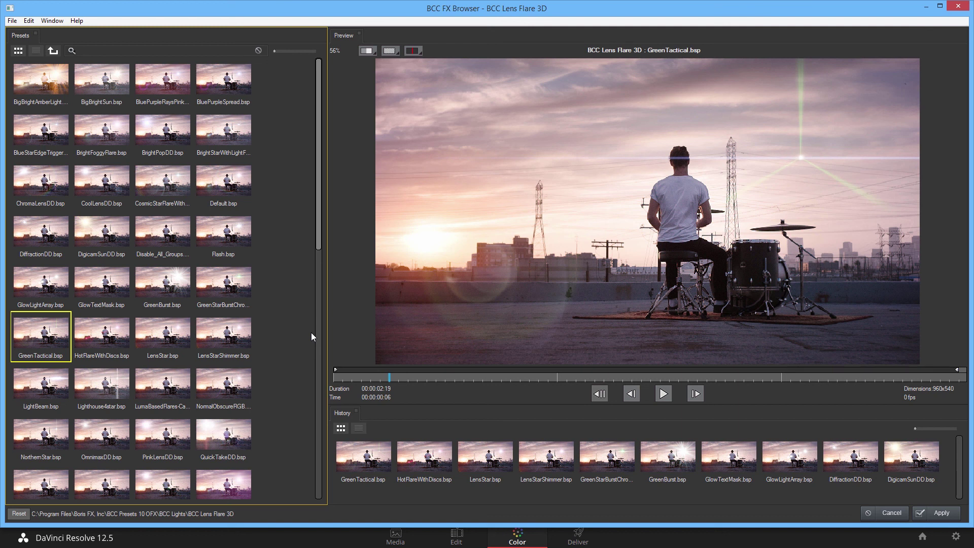
{"action": "key", "text": "Return"}
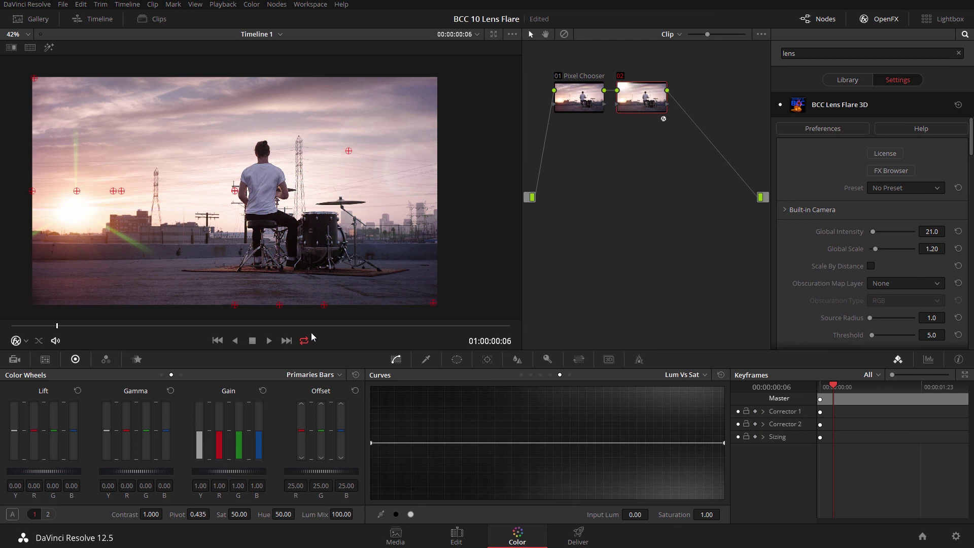
{"action": "key", "text": "space"}
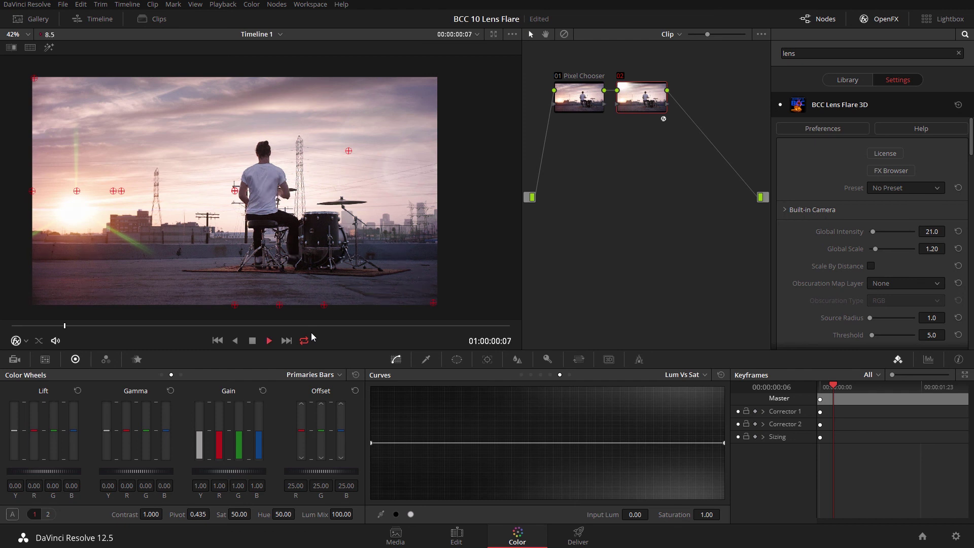
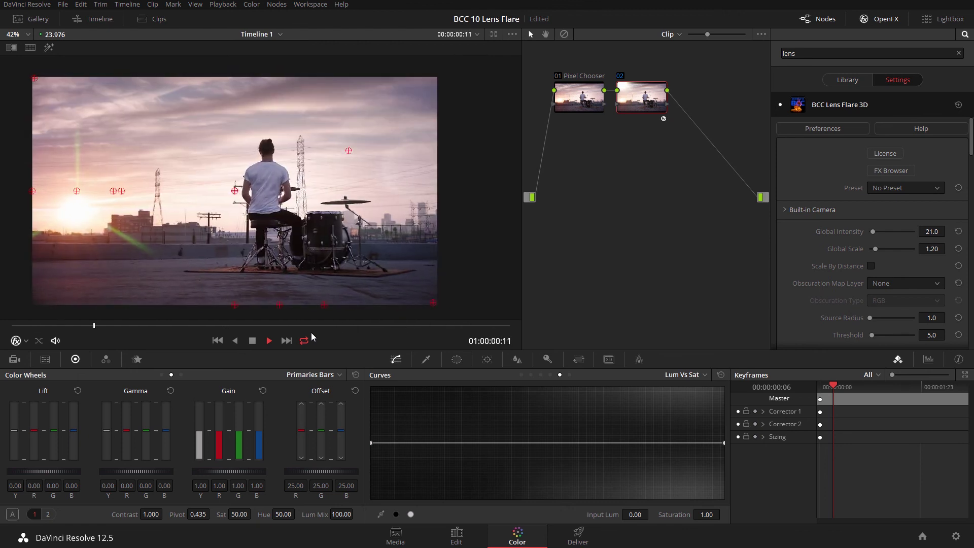
{"action": "key", "text": "space"}
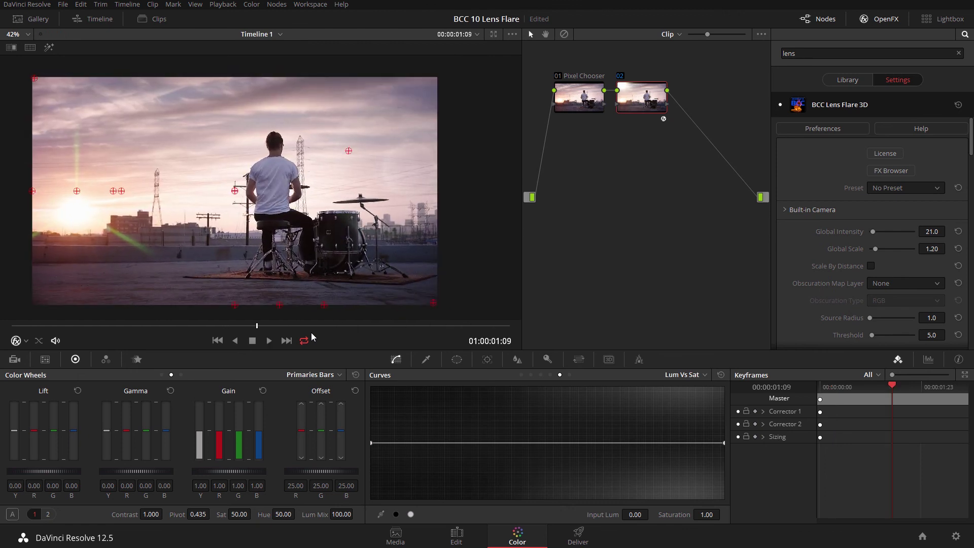
Reset the flare's Global Intensity to its default and reduce it to 47.4
{"action": "scroll", "coordinate": [871, 233], "scroll_direction": "down", "scroll_amount": 3}
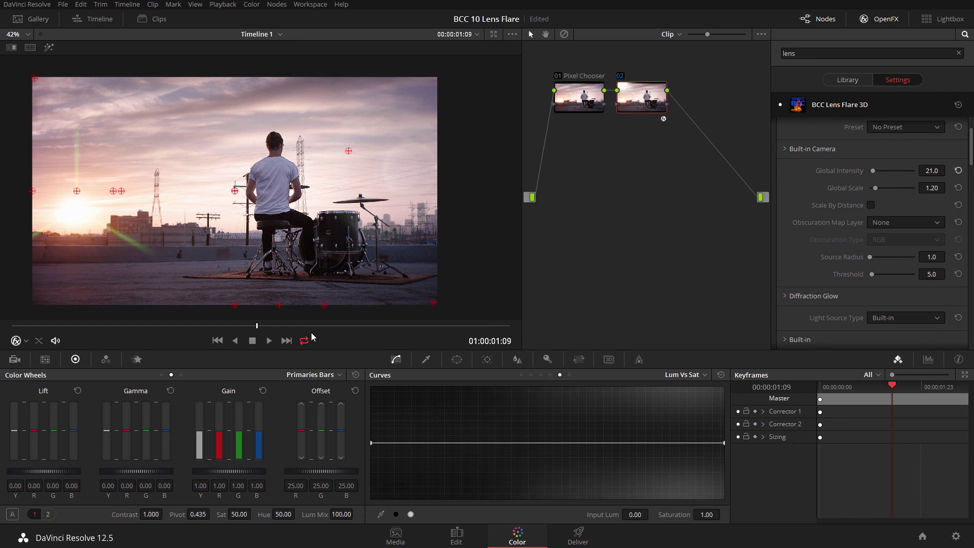
{"action": "left_click", "coordinate": [958, 170]}
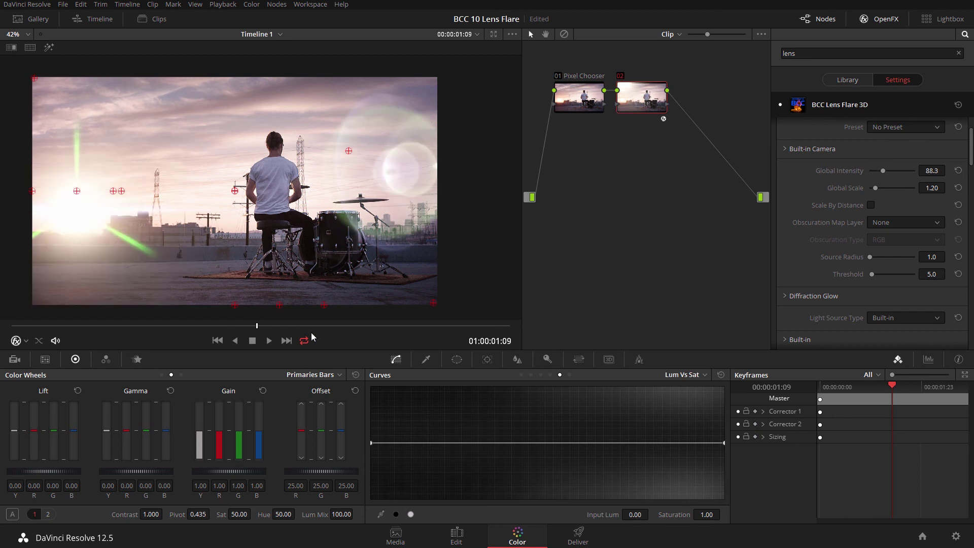
{"action": "left_click_drag", "start_coordinate": [931, 170], "coordinate": [925, 170]}
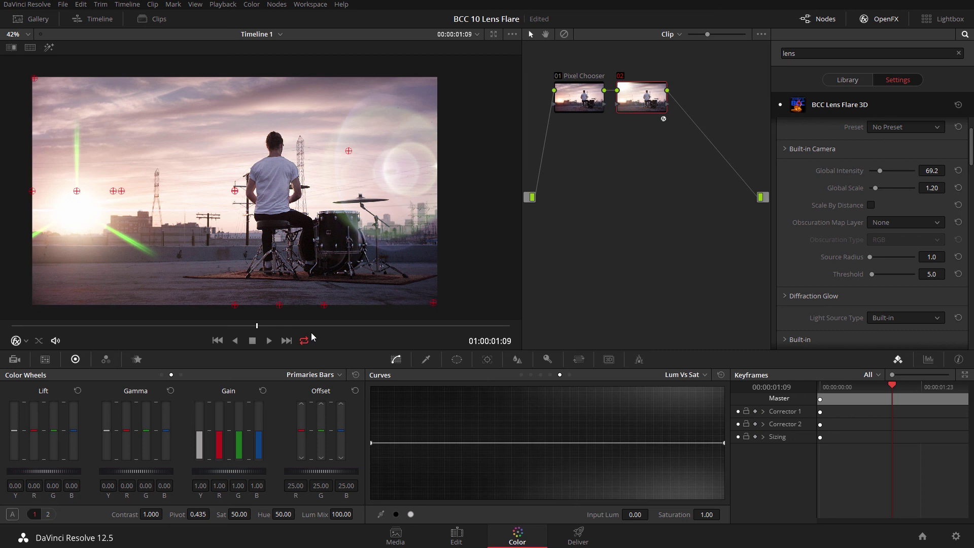
{"action": "left_click_drag", "start_coordinate": [931, 170], "coordinate": [930, 170]}
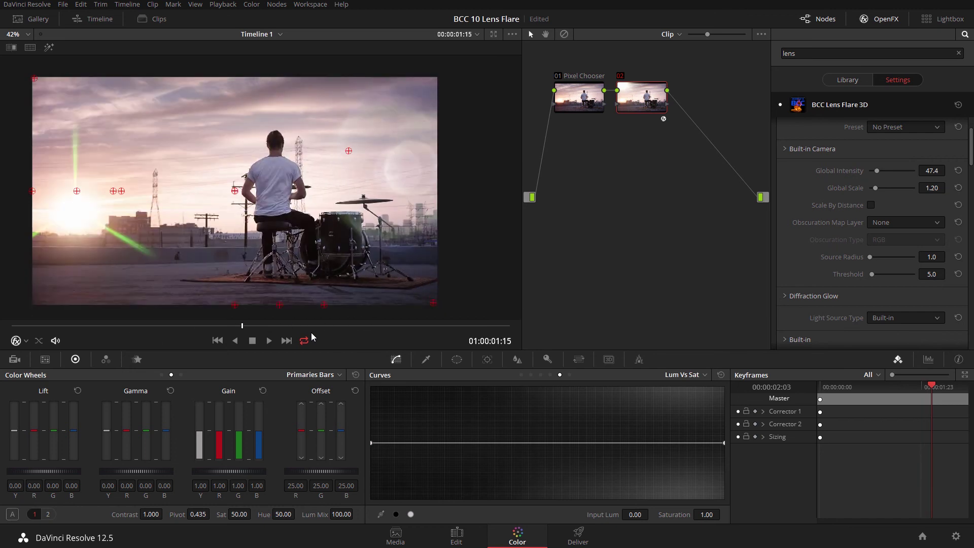
Examine the lens flare's Flare Trigger and Chromatic Aberration settings and play the clip to check the tracked flare
{"action": "scroll", "coordinate": [871, 233], "scroll_direction": "down", "scroll_amount": 2}
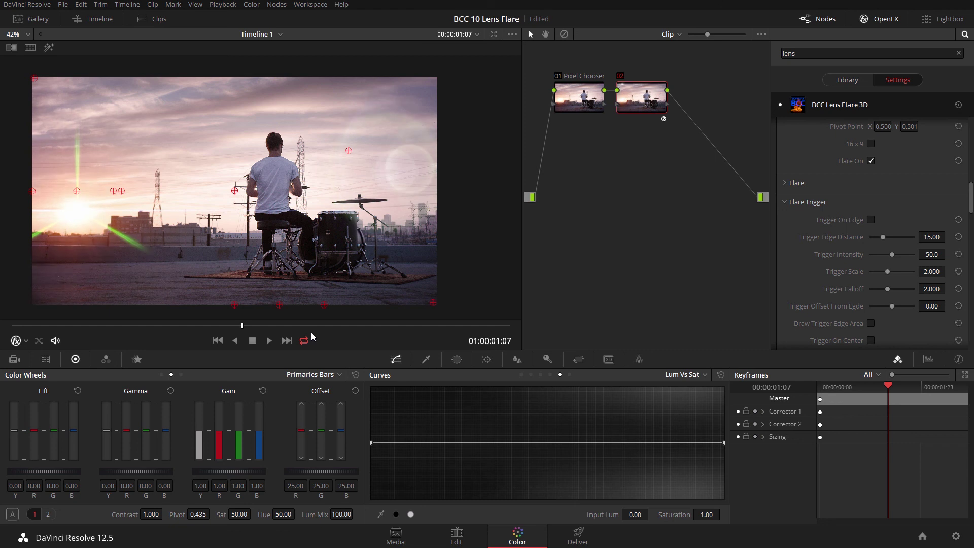
{"action": "key", "text": "space"}
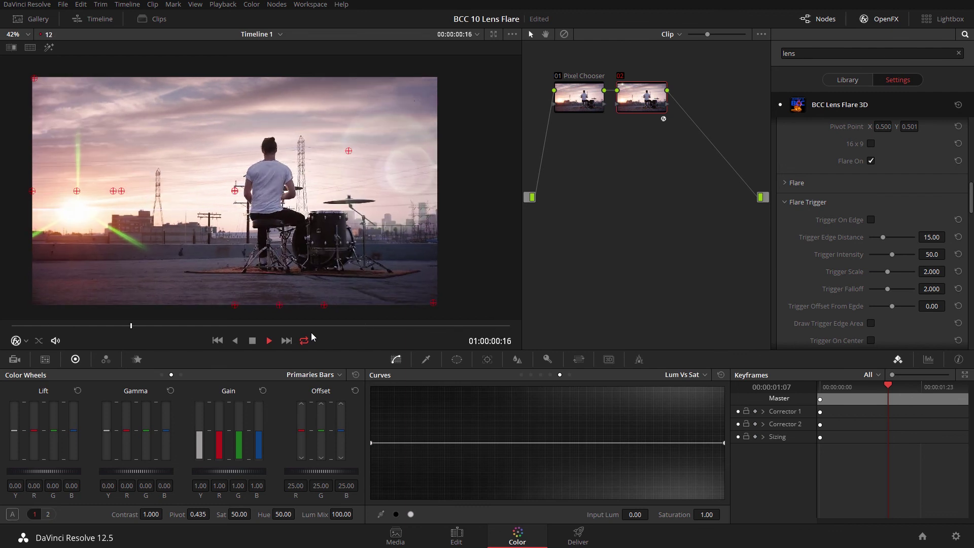
{"action": "key", "text": "space"}
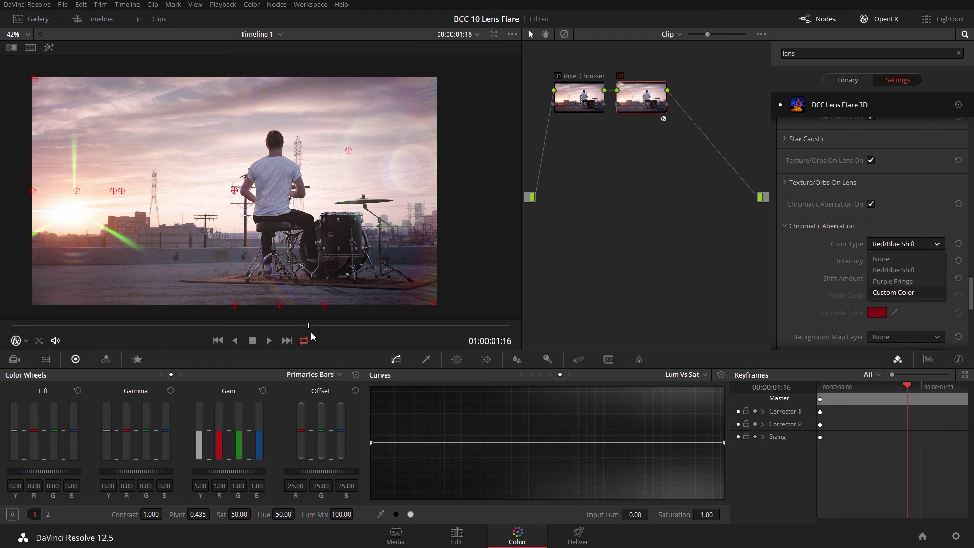
{"action": "scroll", "coordinate": [871, 233], "scroll_direction": "up", "scroll_amount": 4}
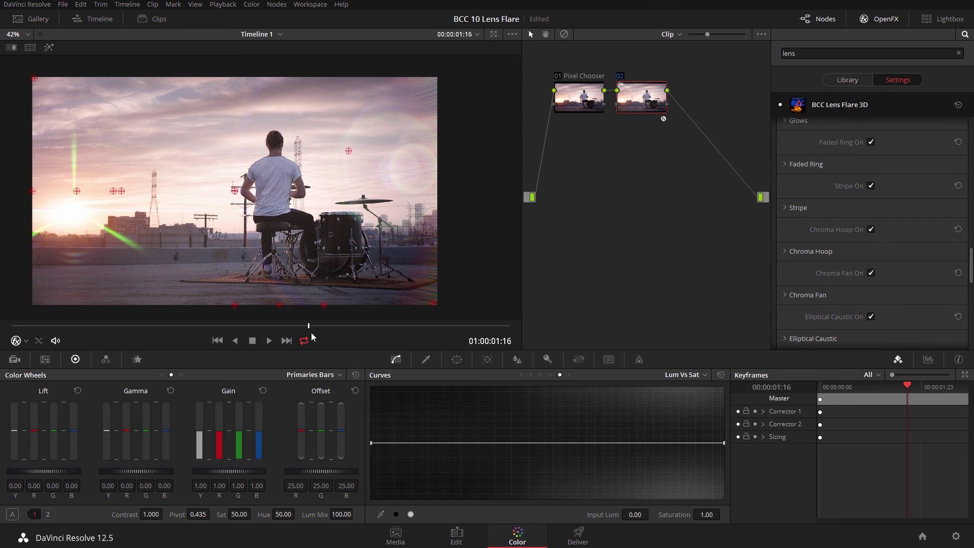
{"action": "key", "text": "space"}
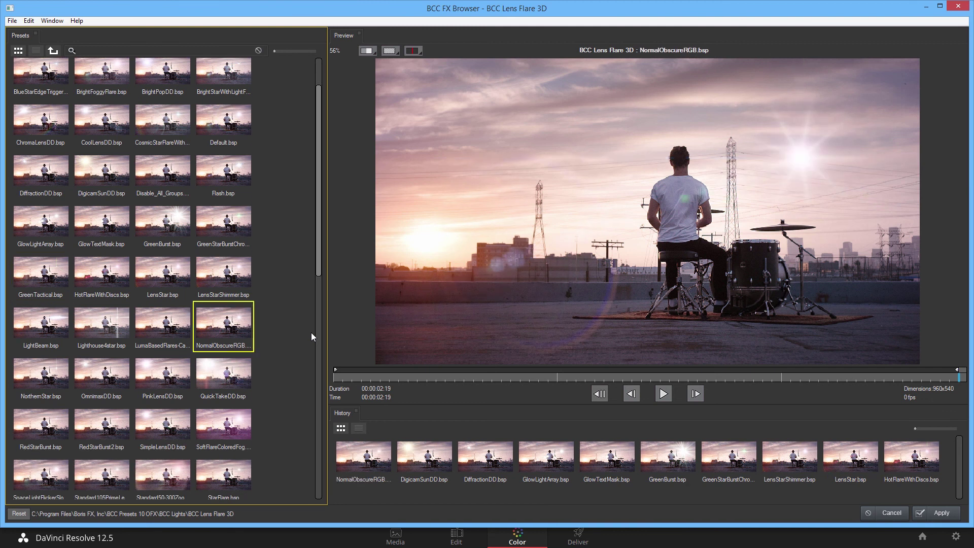
Preview the QuickTakeDD and PinkLensDD presets in the FX Browser, apply SimpleLensDD to the lens flare and play the clip
{"action": "key", "text": "Down"}
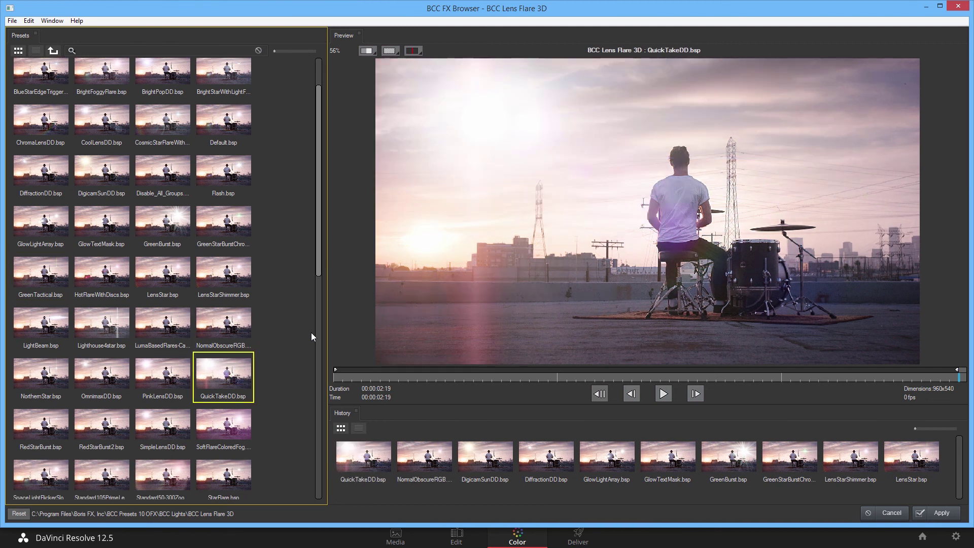
{"action": "key", "text": "Left"}
{"action": "scroll", "coordinate": [312, 336], "scroll_direction": "down", "scroll_amount": 1}
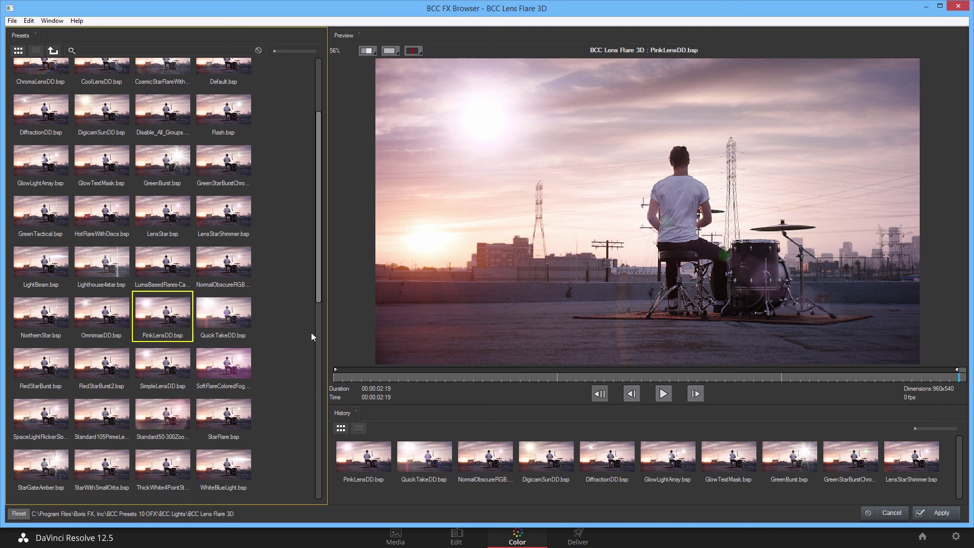
{"action": "key", "text": "Down"}
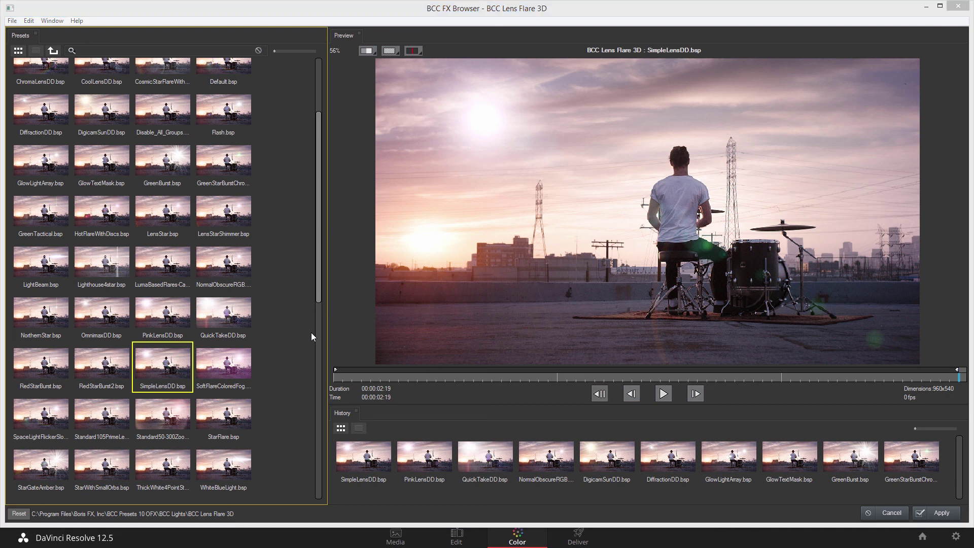
{"action": "key", "text": "Escape"}
{"action": "key", "text": "space"}
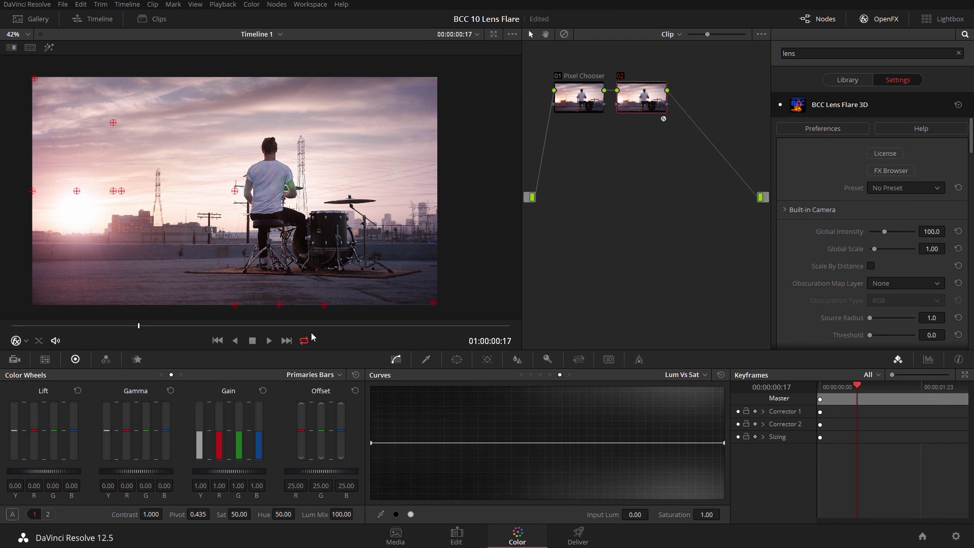
Set the Color in the lens flare's Flare group to yellow, #efe440
{"action": "scroll", "coordinate": [872, 233], "scroll_direction": "down", "scroll_amount": 6}
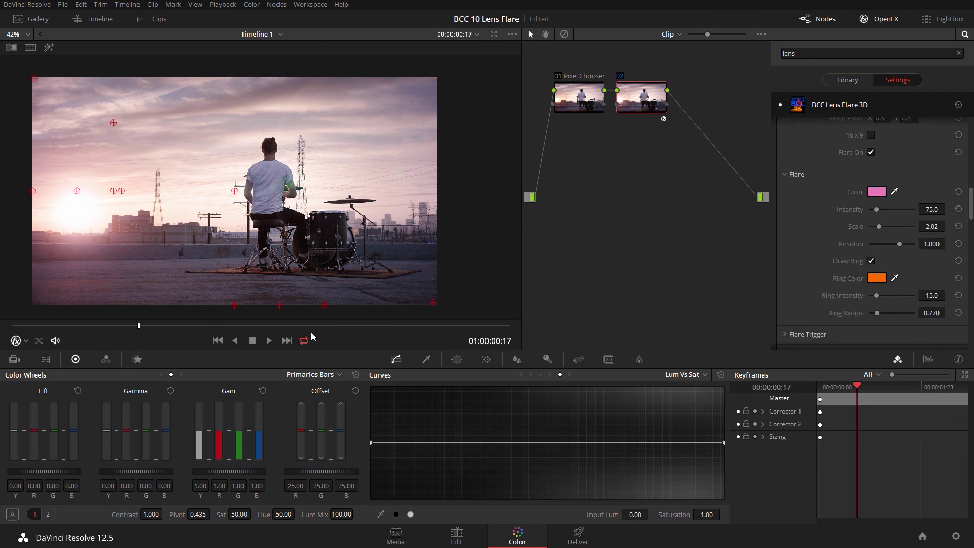
{"action": "left_click", "coordinate": [876, 191]}
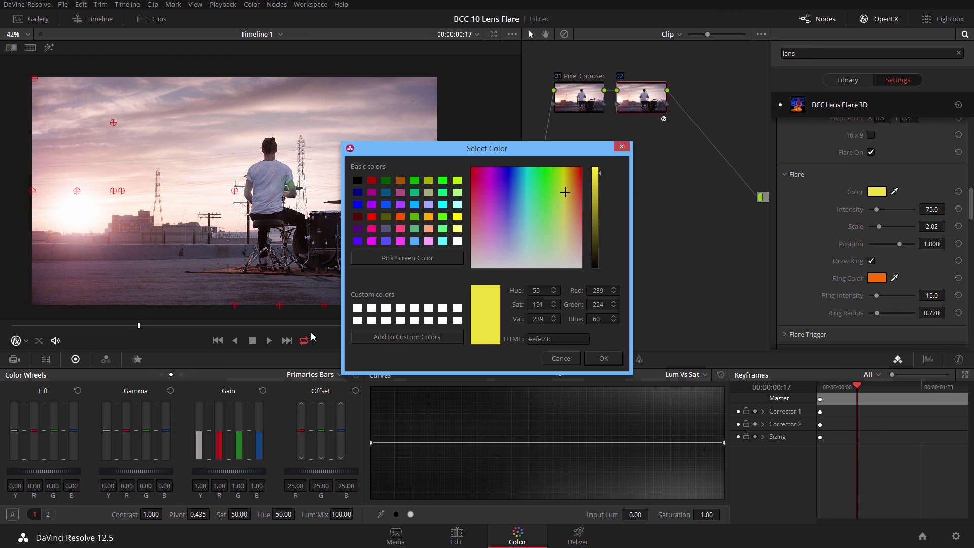
{"action": "mouse_move", "coordinate": [565, 191]}
{"action": "left_mouse_down"}
{"action": "mouse_move", "coordinate": [569, 183]}
{"action": "mouse_move", "coordinate": [564, 194]}
{"action": "left_mouse_up"}
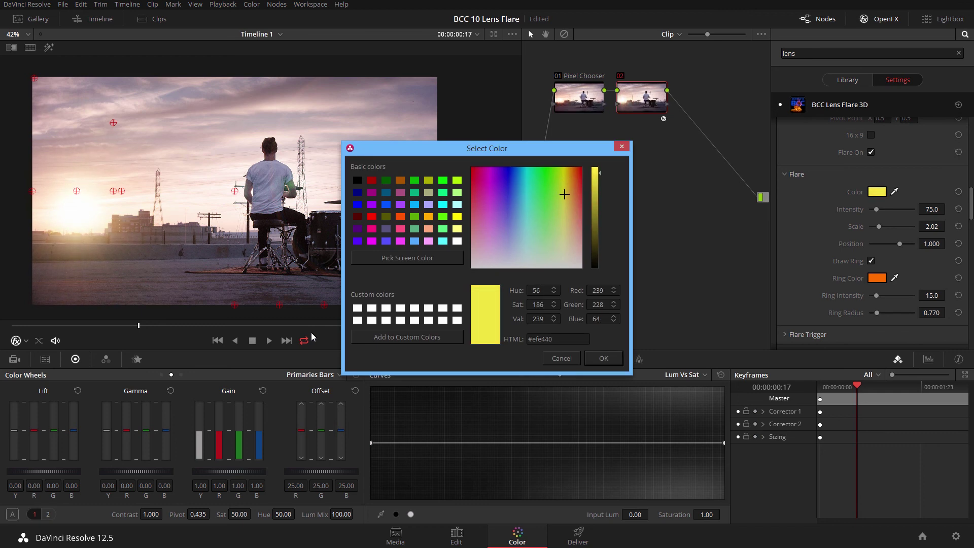
{"action": "key", "text": "Return"}
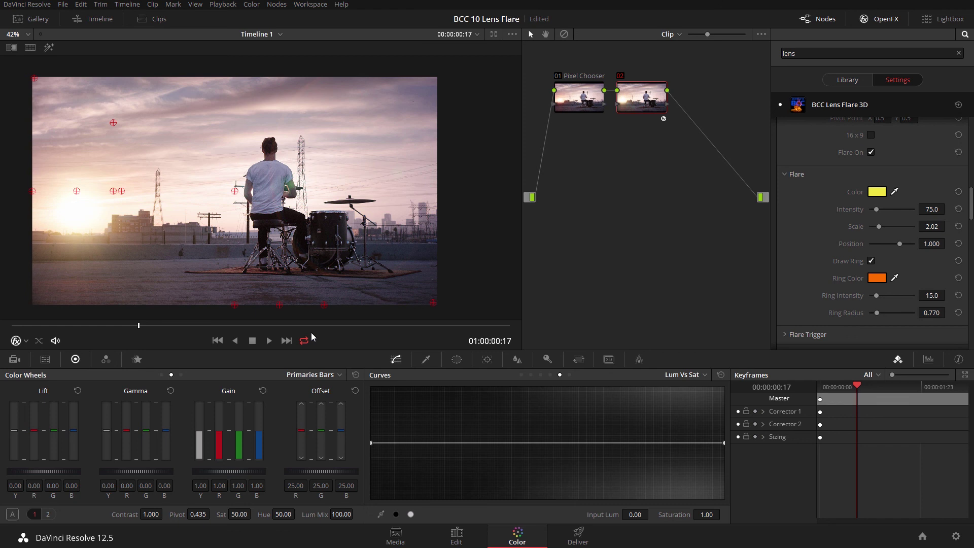
Look through the remaining flare element groups, expand the viewer to full width and play the clip to check the recolored flare
{"action": "scroll", "coordinate": [871, 231], "scroll_direction": "down", "scroll_amount": 5}
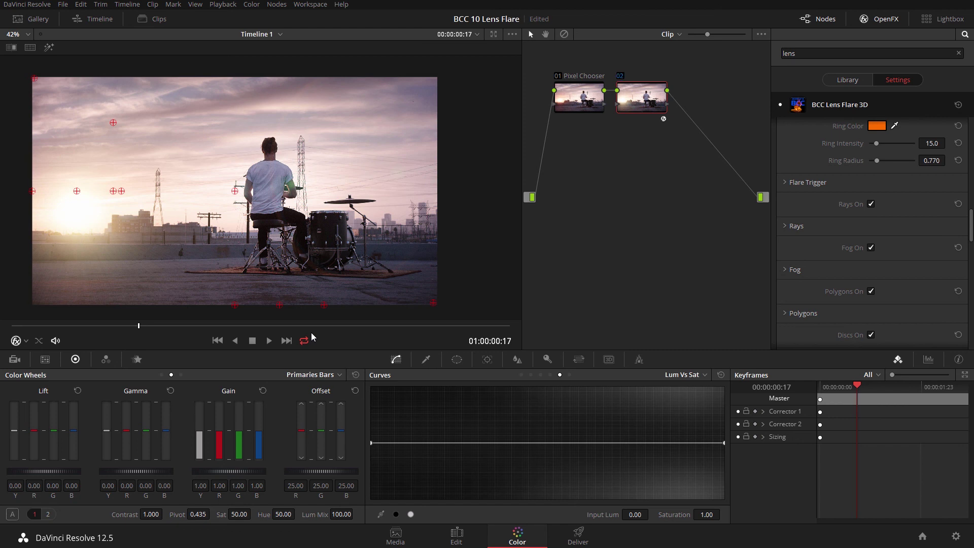
{"action": "key", "text": "alt+f"}
{"action": "key", "text": "space"}
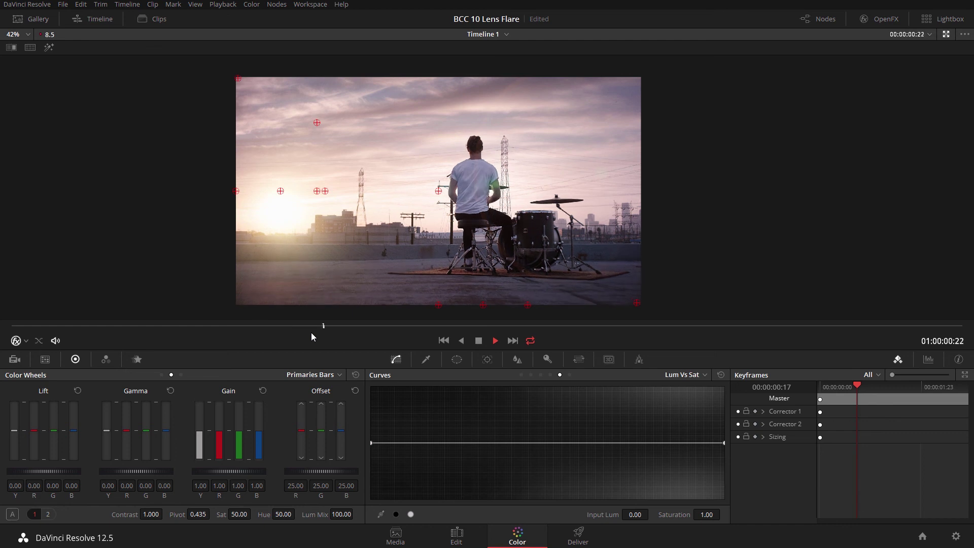